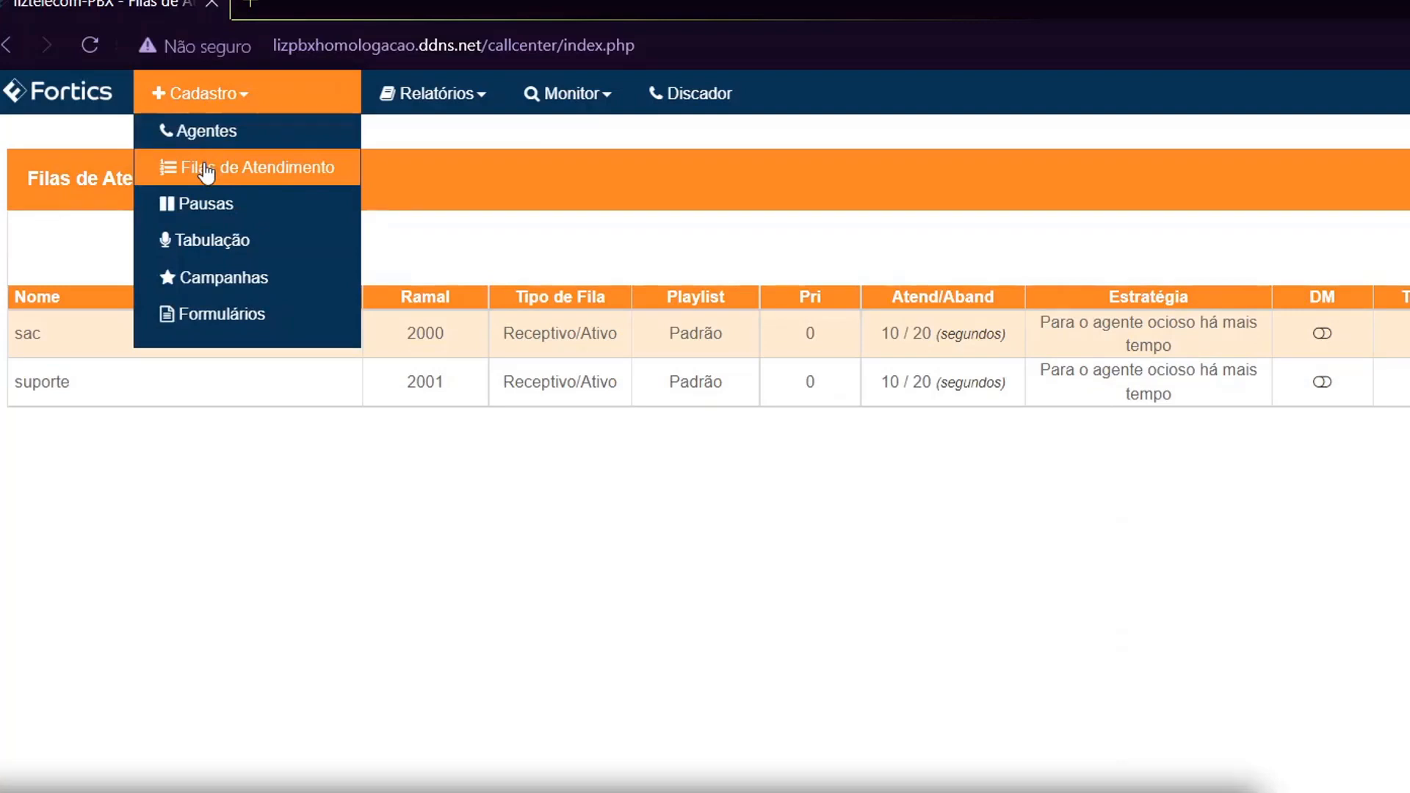
# Open the service queues (Filas de Atendimento) and start adding a new queue
pyautogui.click(206, 171)
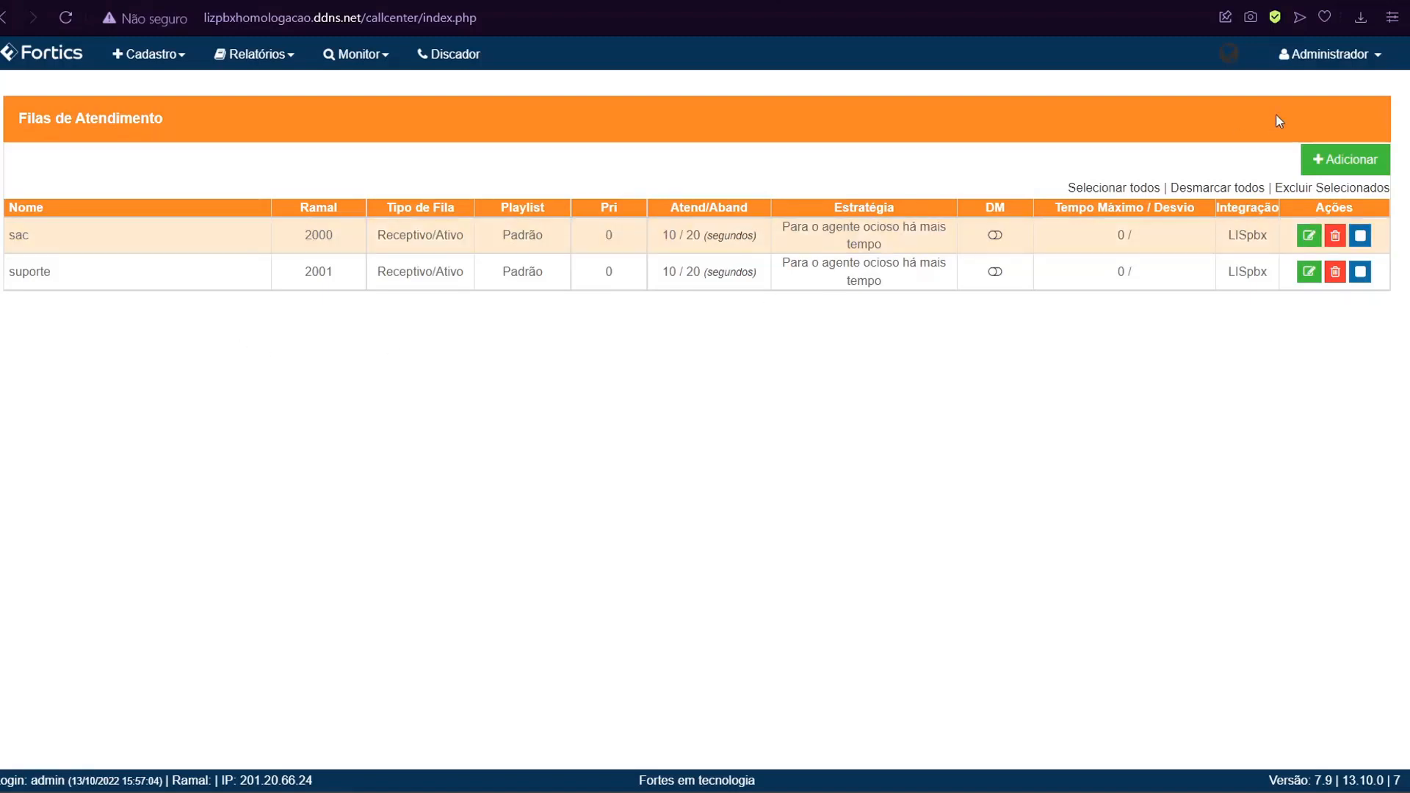
pyautogui.click(1323, 166)
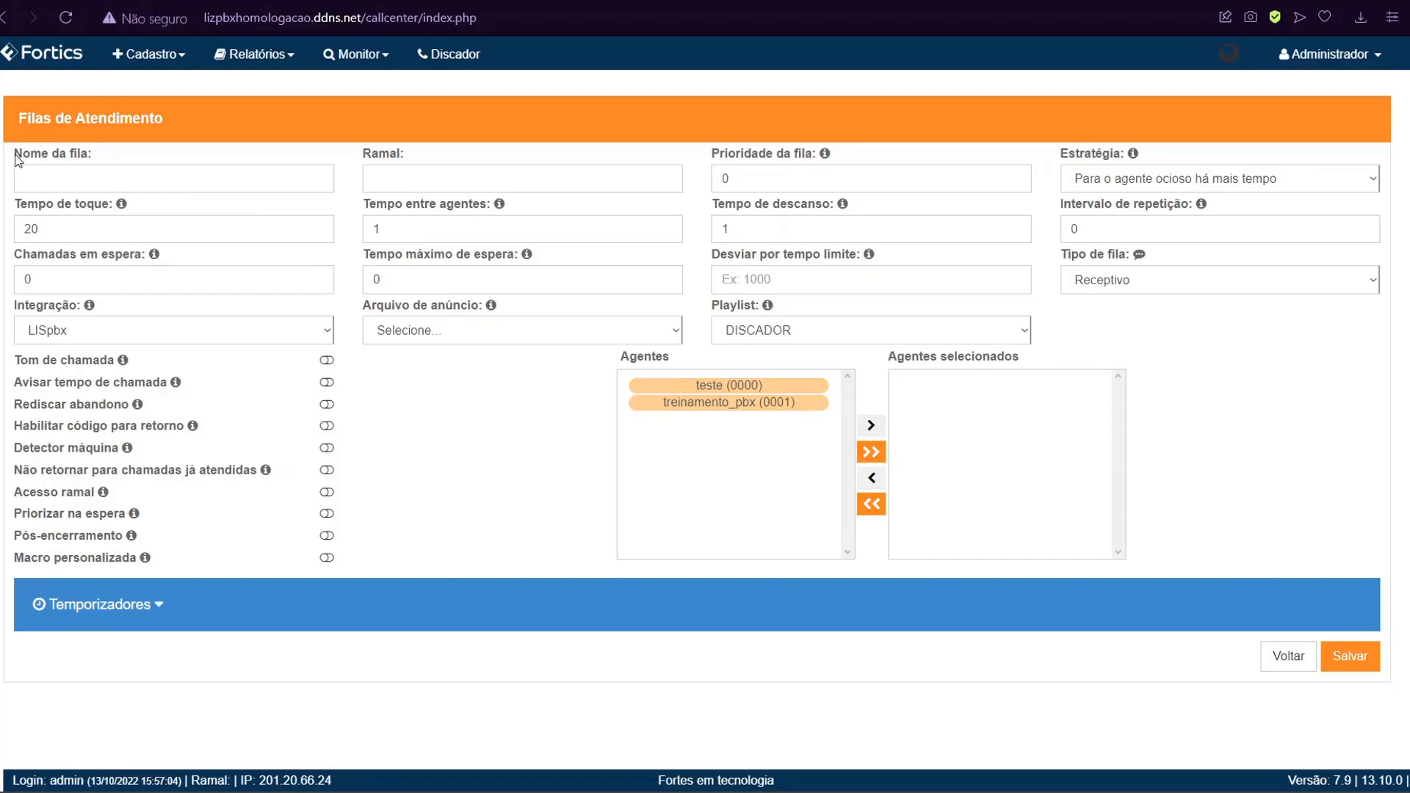
pyautogui.moveTo(15, 154); pyautogui.dragTo(92, 154)
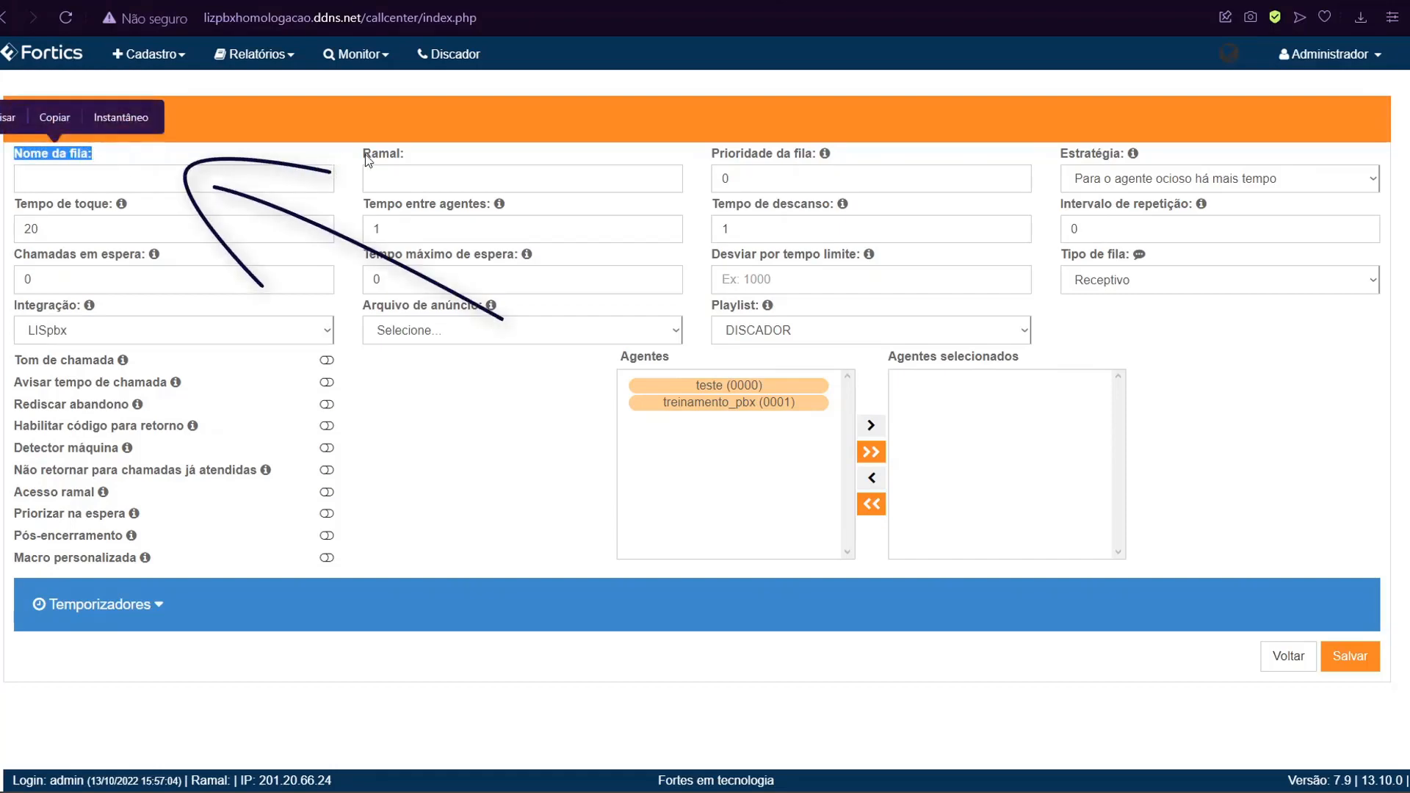
pyautogui.moveTo(364, 155); pyautogui.dragTo(404, 156)
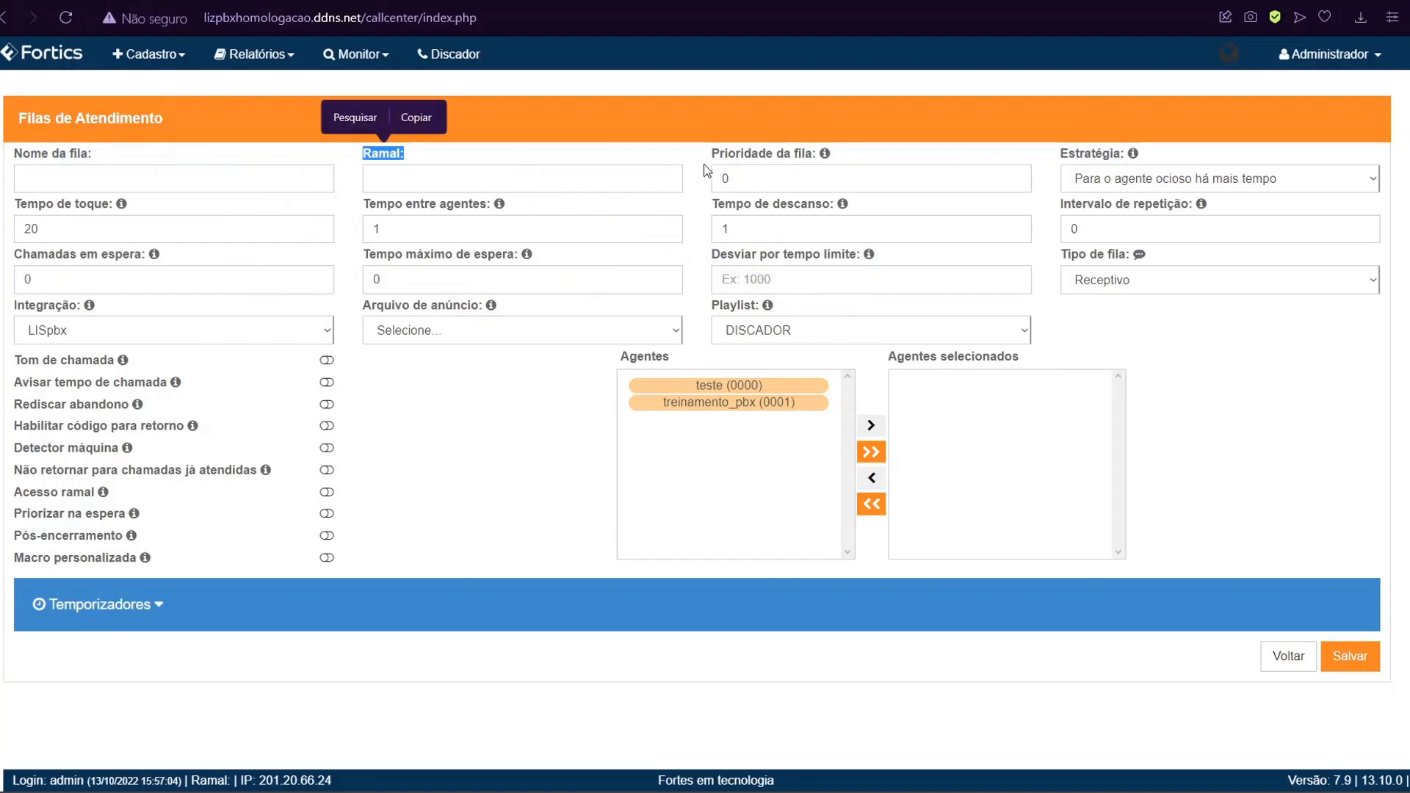
pyautogui.click(871, 152)
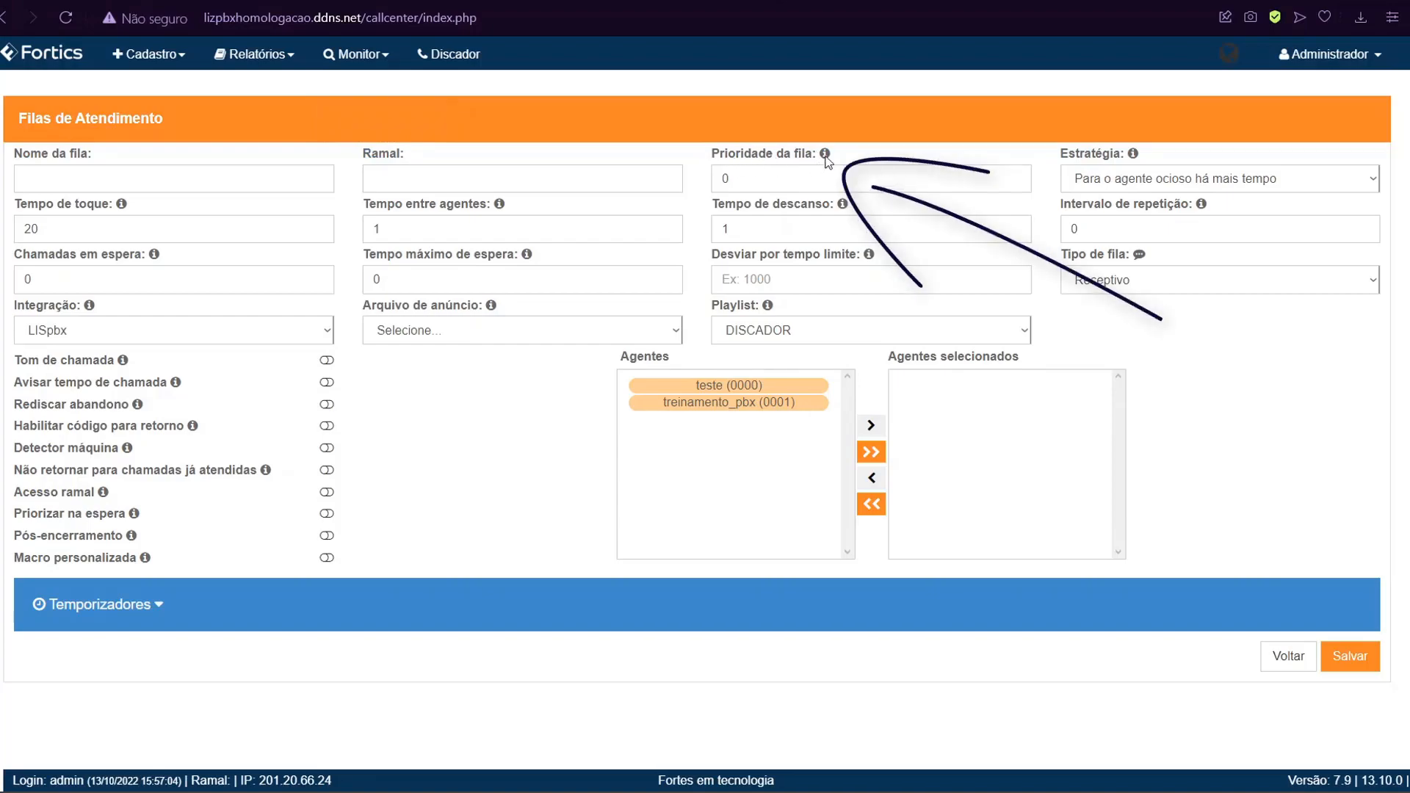
pyautogui.moveTo(826, 155)
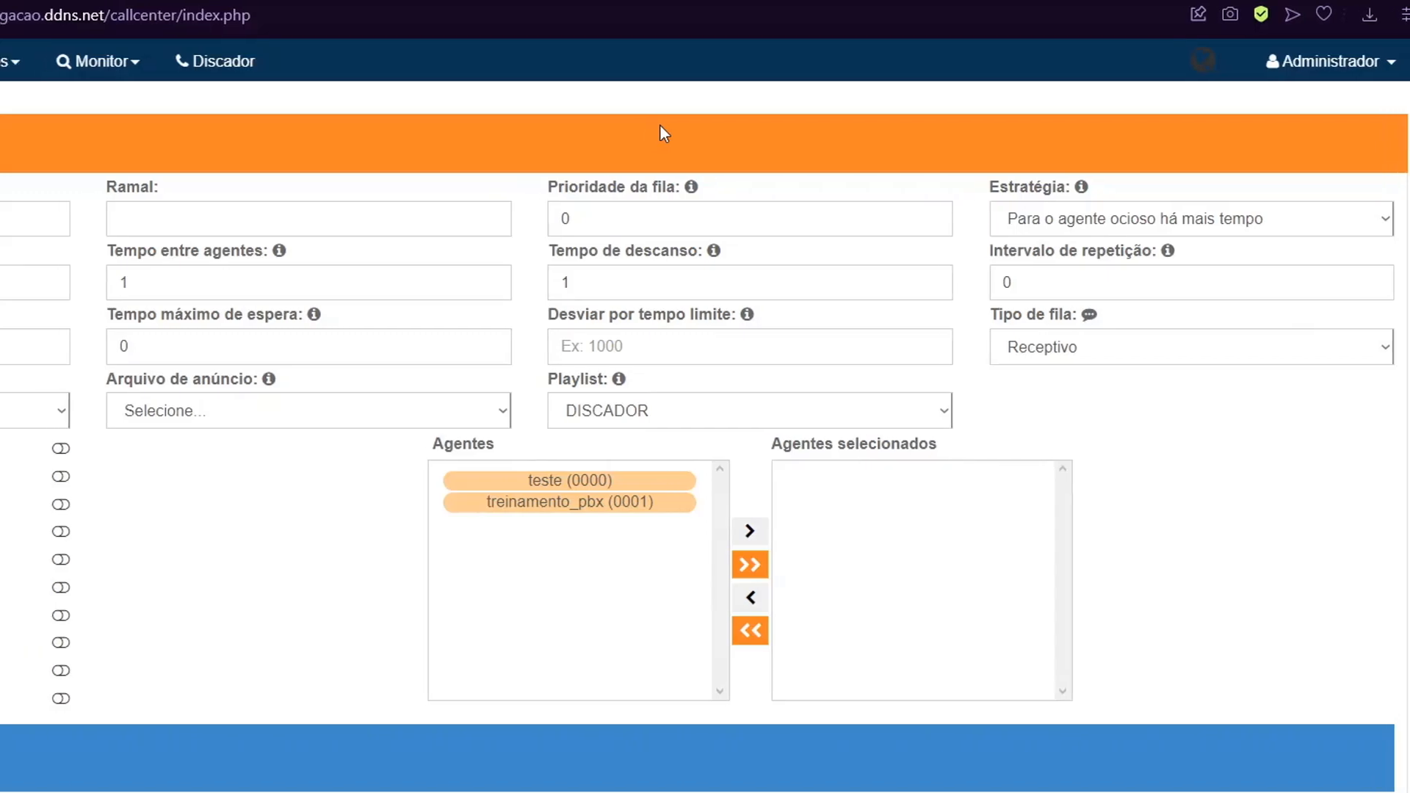
# Name the new queue Comercial and assign it extension (Ramal) 20000
pyautogui.click(167, 218)
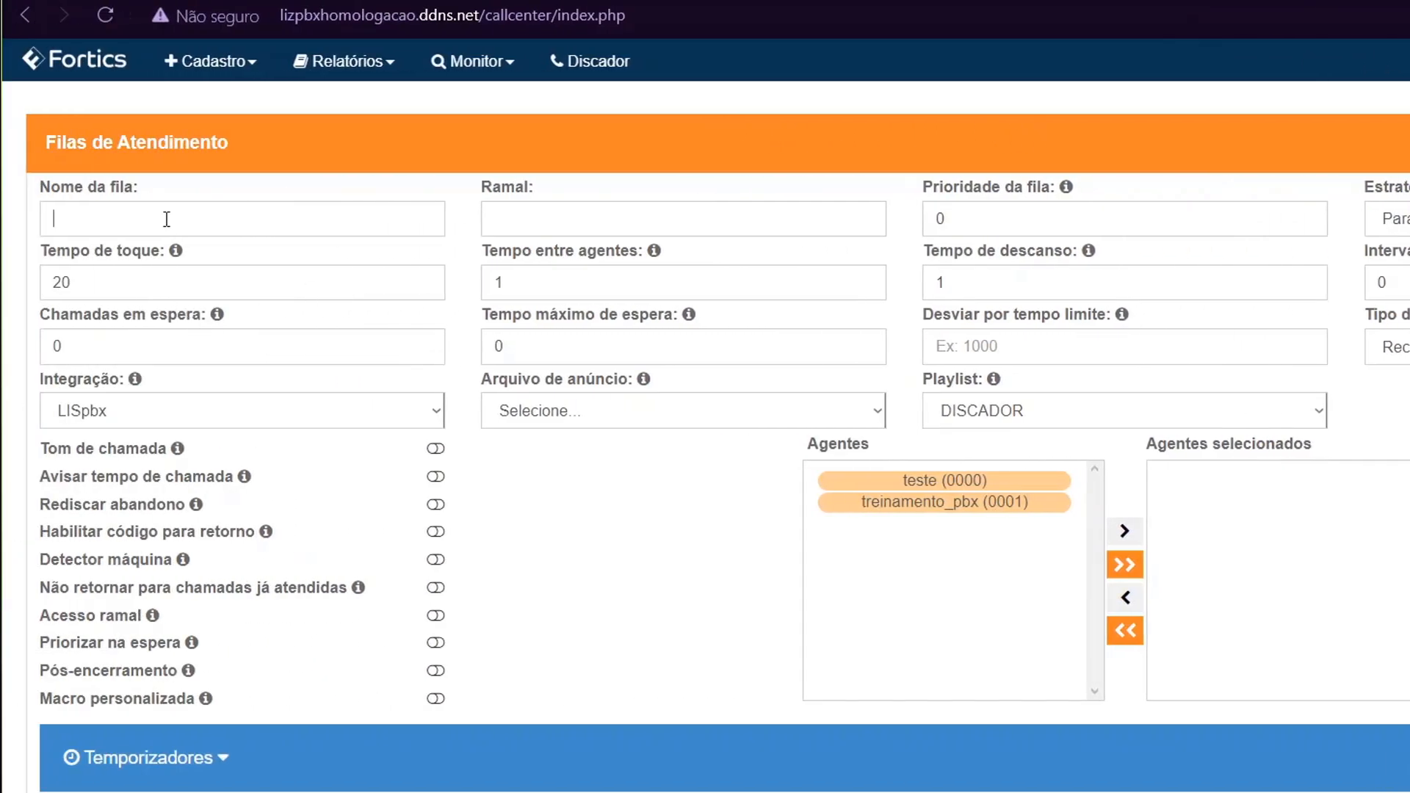
pyautogui.write('Comercial')
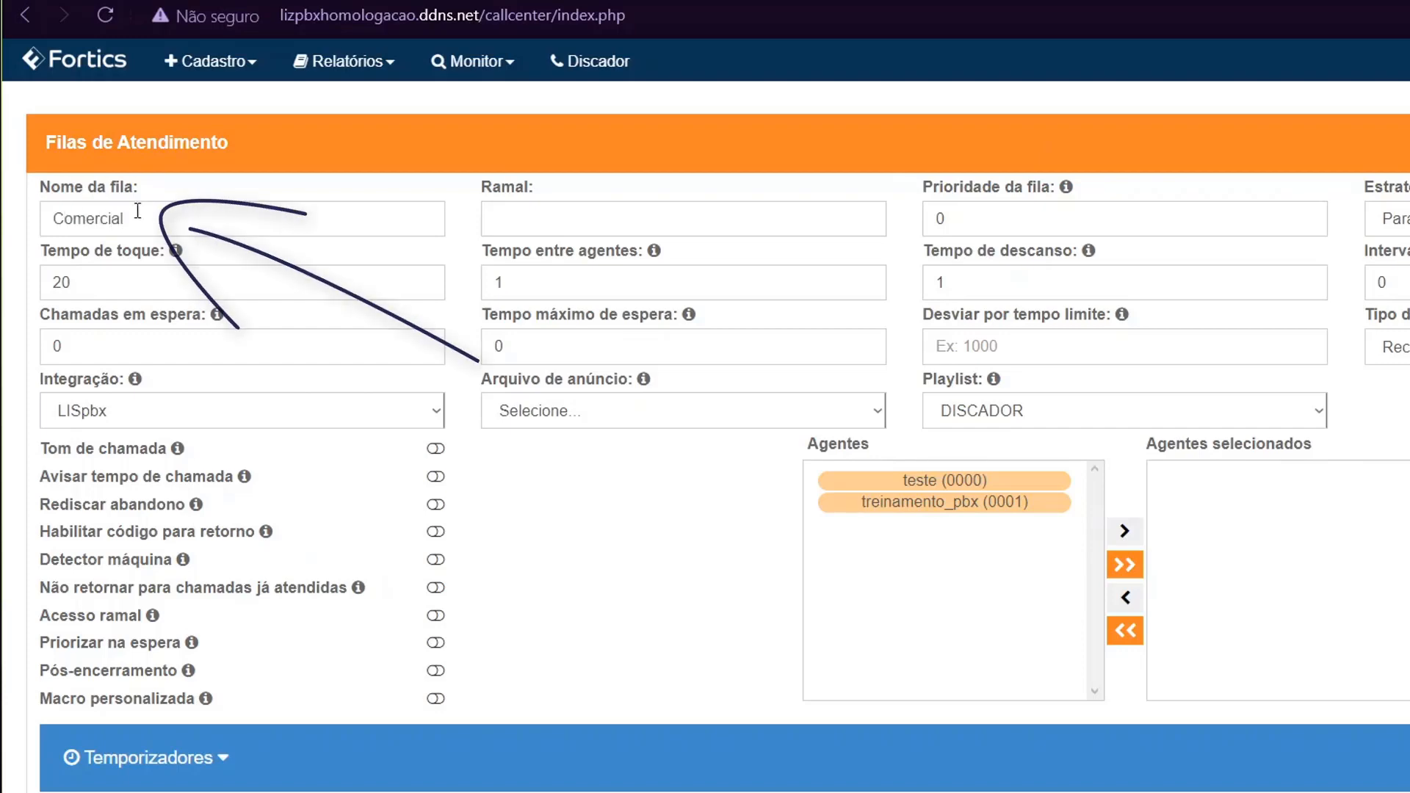
pyautogui.click(549, 224)
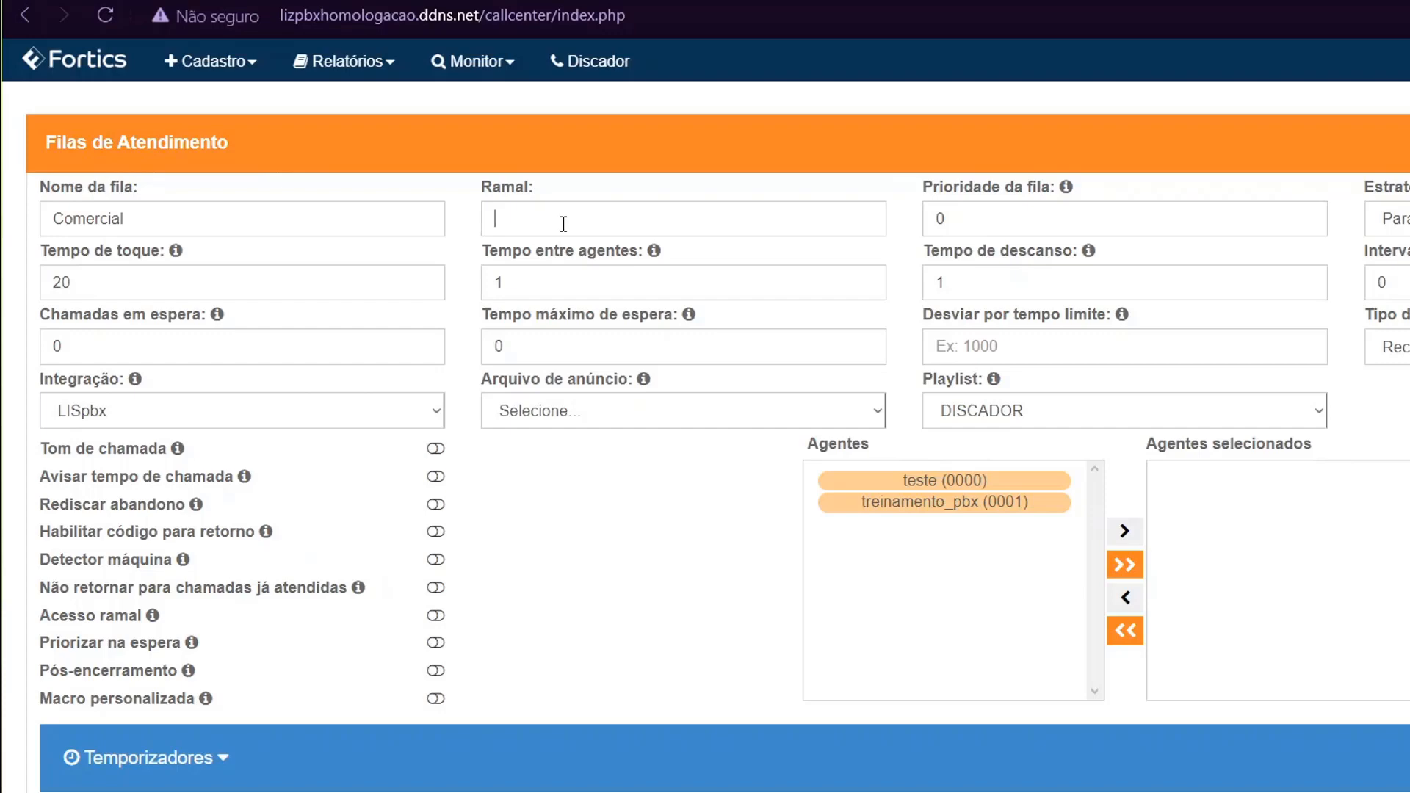
pyautogui.write('2')
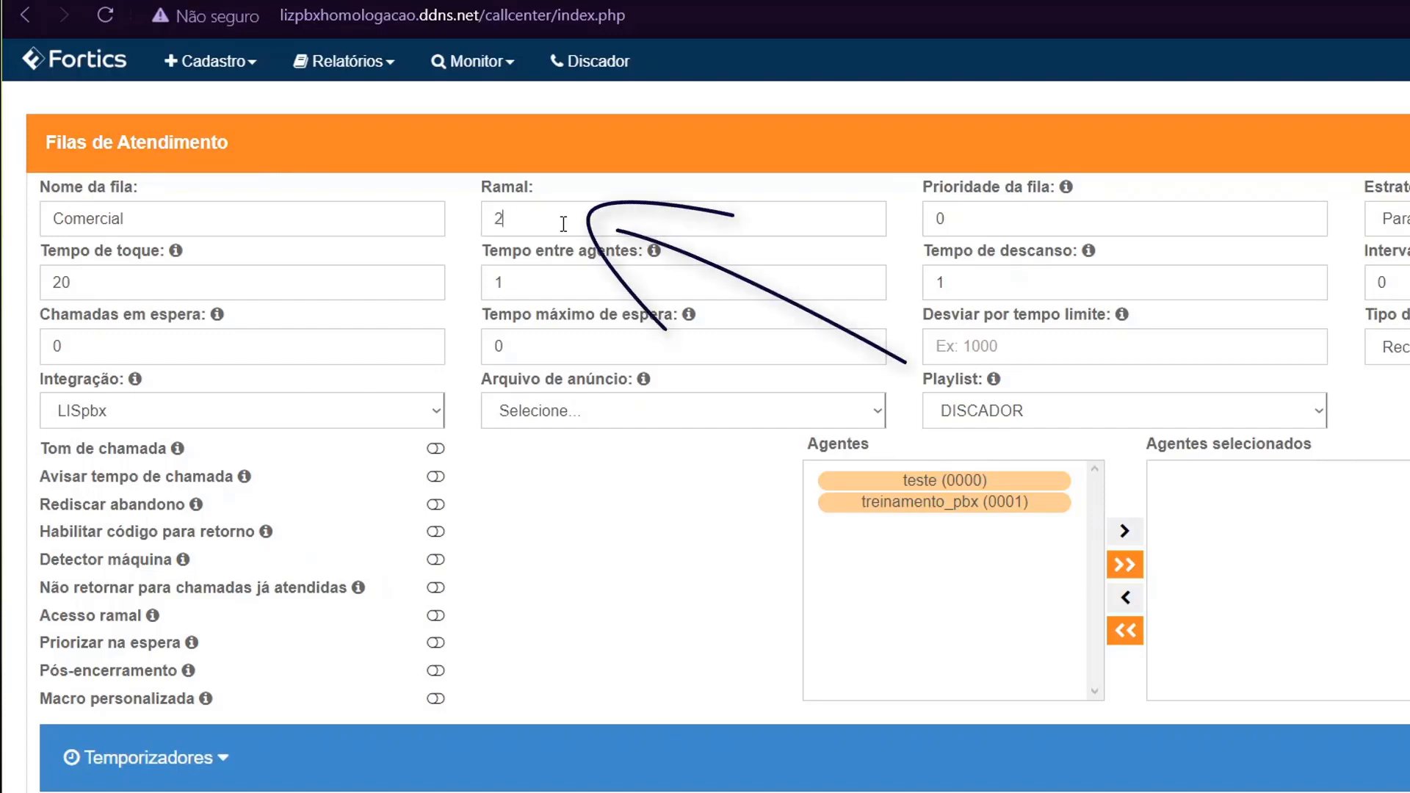
pyautogui.write('0000')
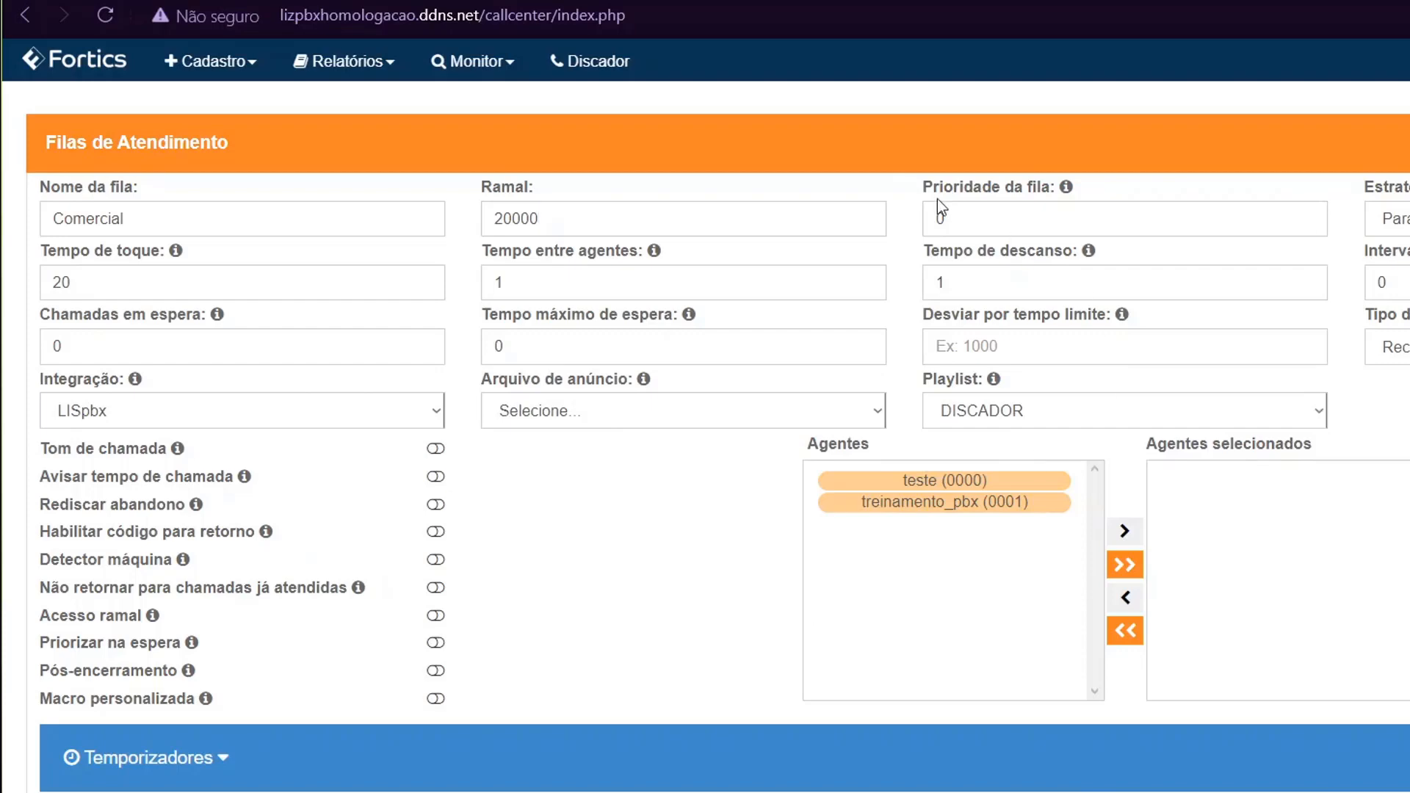
# Set the queue priority to 0 and the call distribution strategy to "Para o agente ocioso há mais tempo"
pyautogui.press('Tab')
pyautogui.write('1')
pyautogui.click(1037, 219)
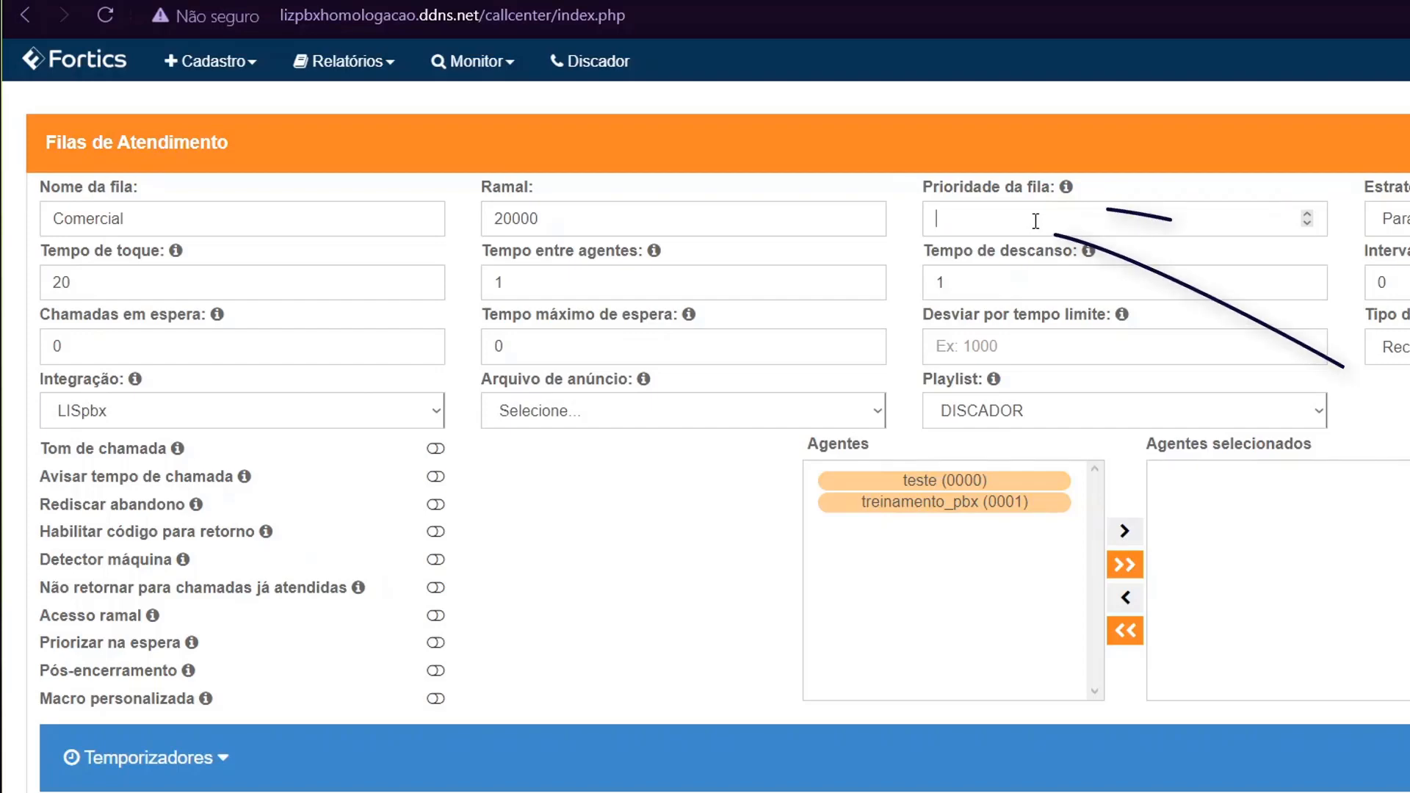
pyautogui.press('BackSpace')
pyautogui.write('0')
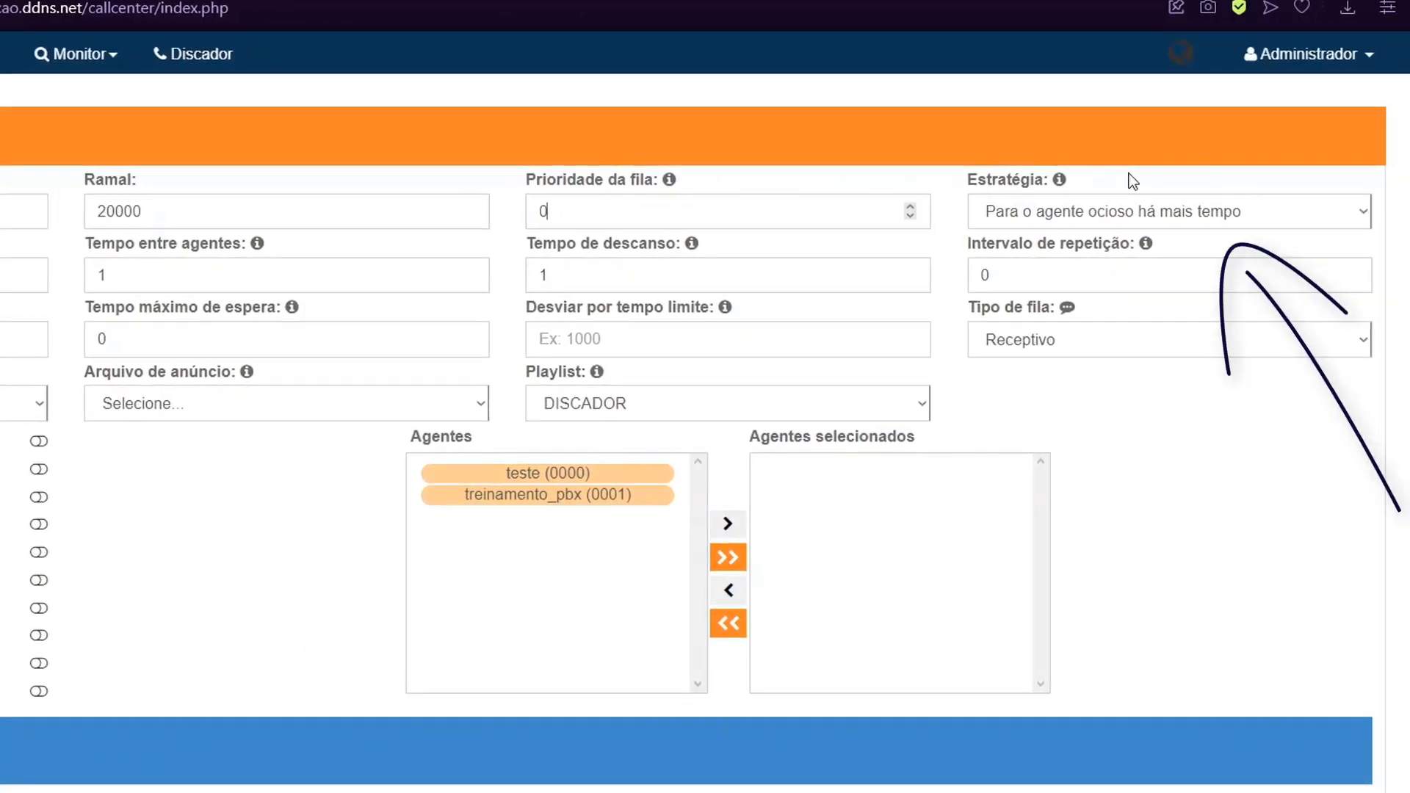
pyautogui.click(1131, 205)
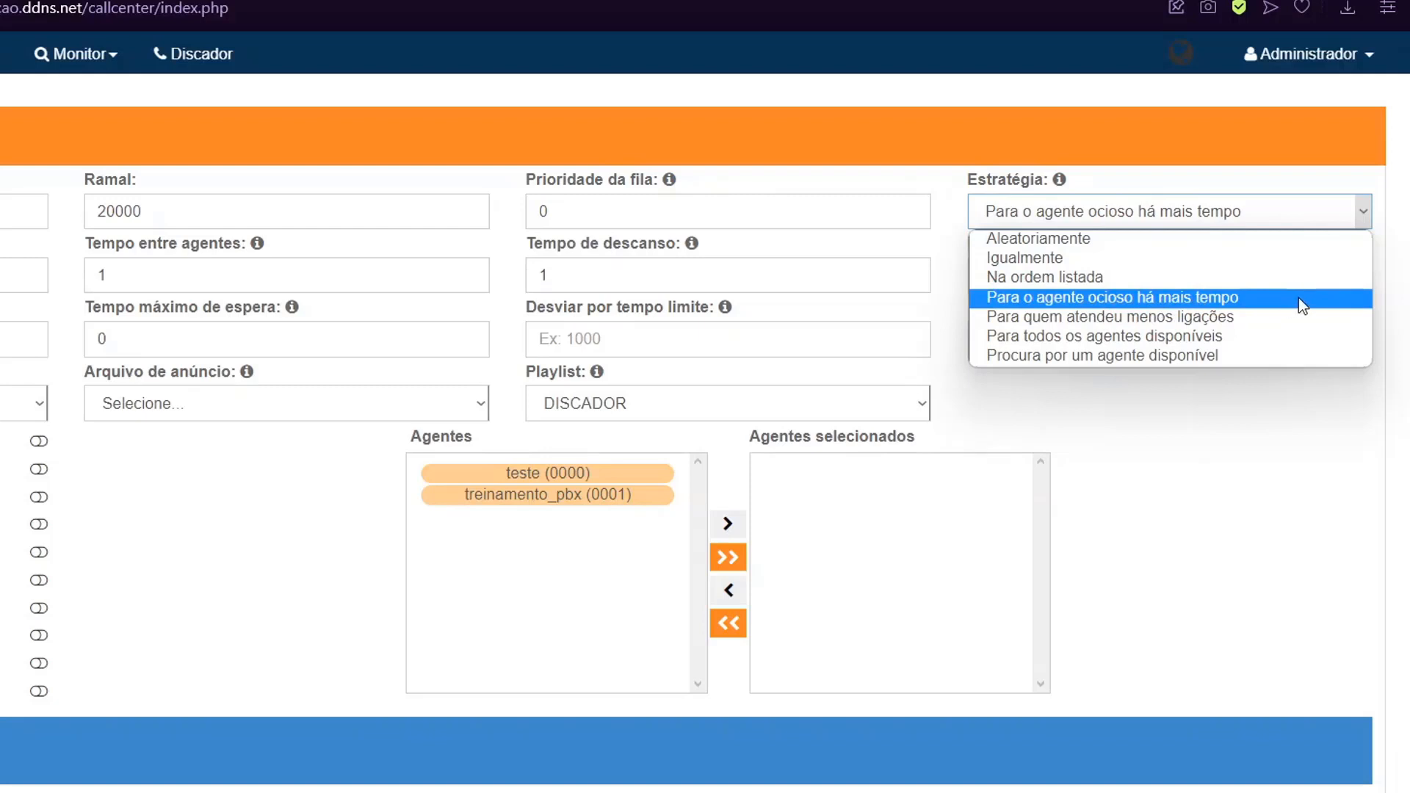
pyautogui.click(1228, 296)
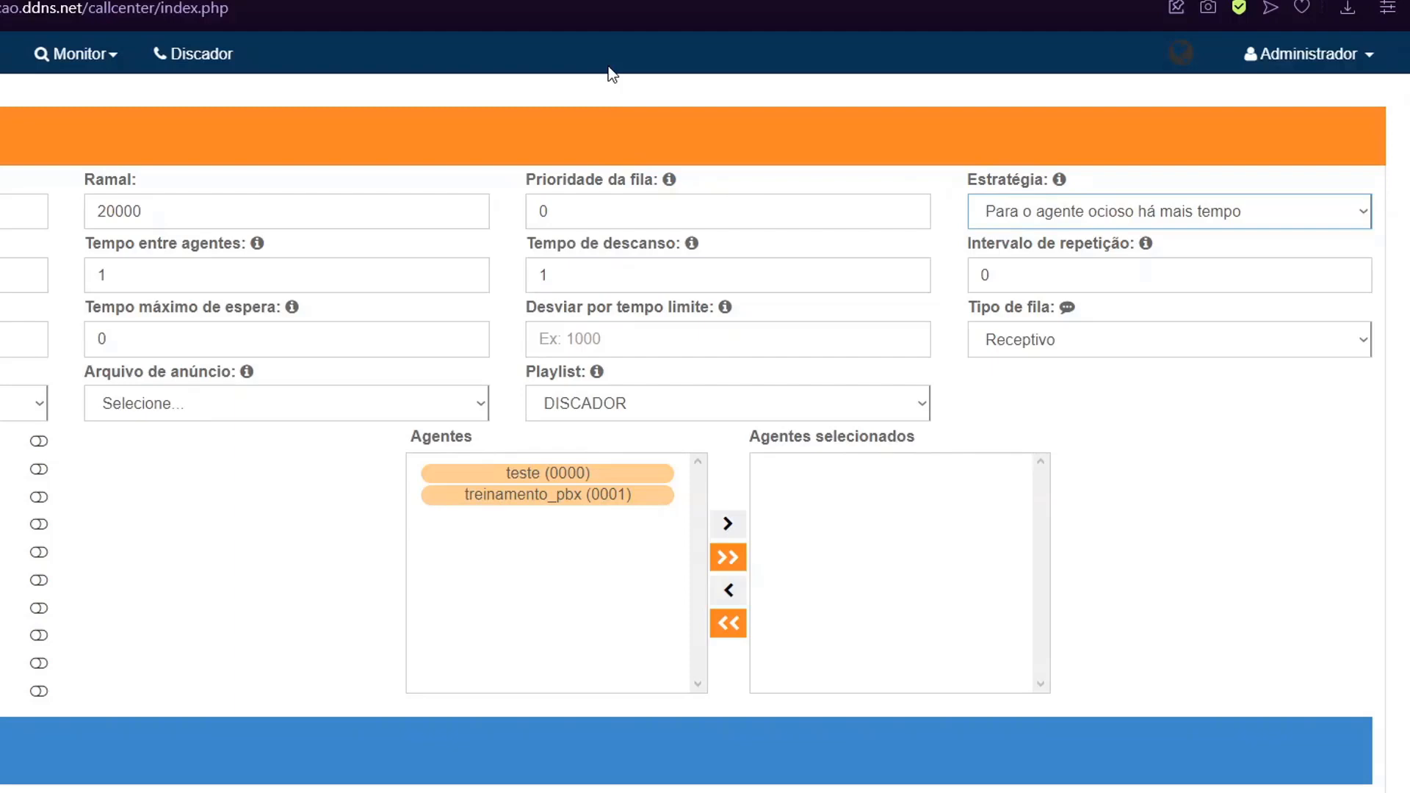
# Review the strategy options and the explanations of ring time, time between agents, rest time, repeat interval and waiting calls
pyautogui.click(1112, 213)
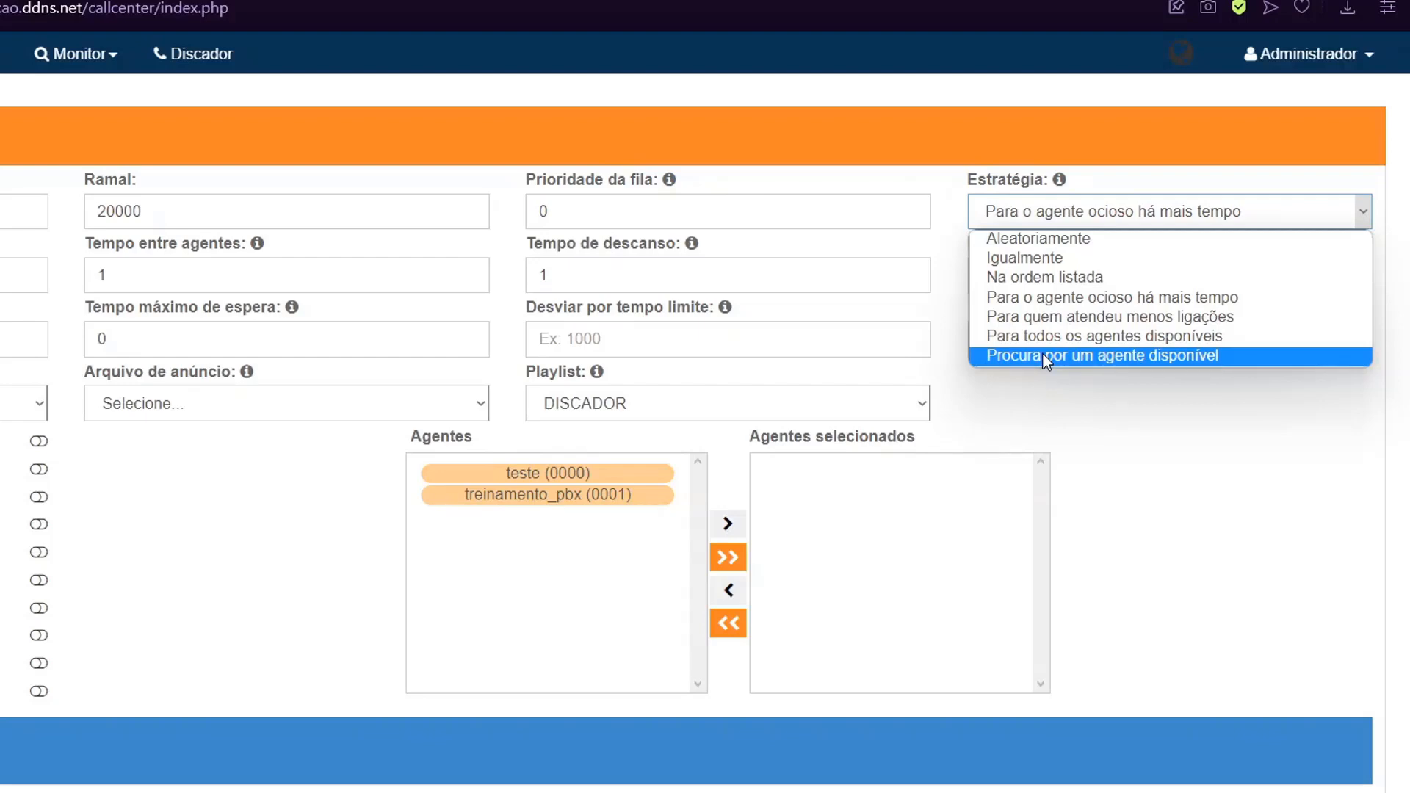
pyautogui.click(1183, 388)
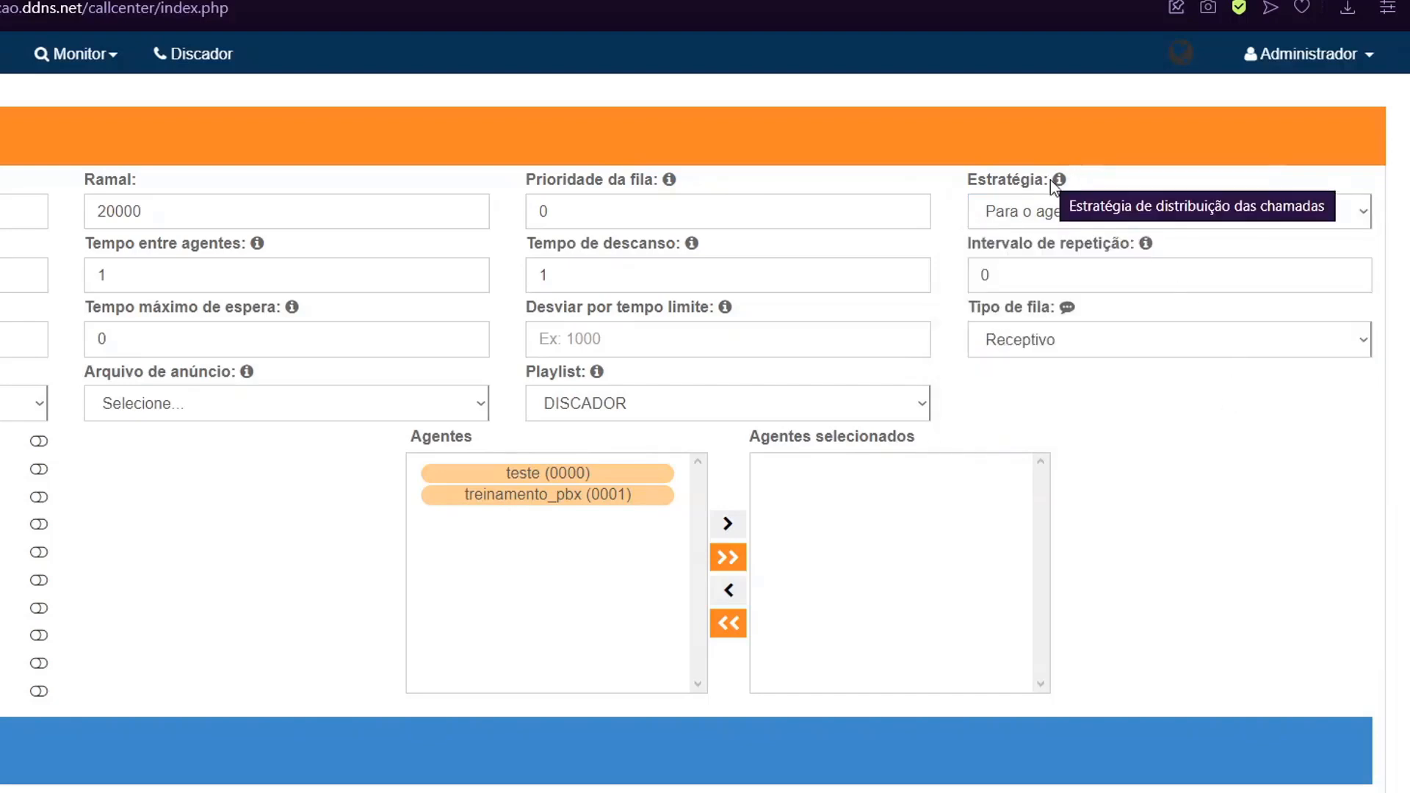
pyautogui.moveTo(1060, 183)
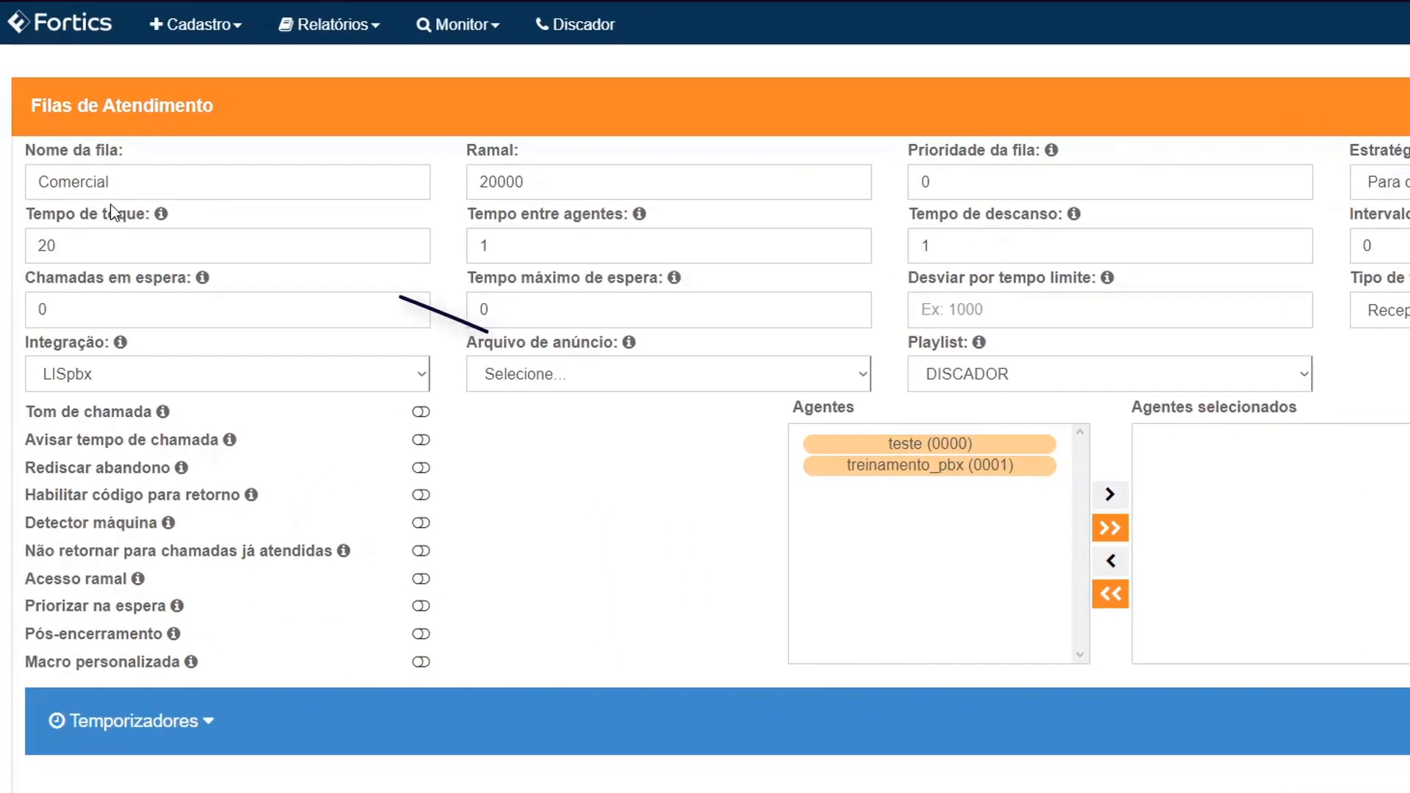
pyautogui.moveTo(162, 216)
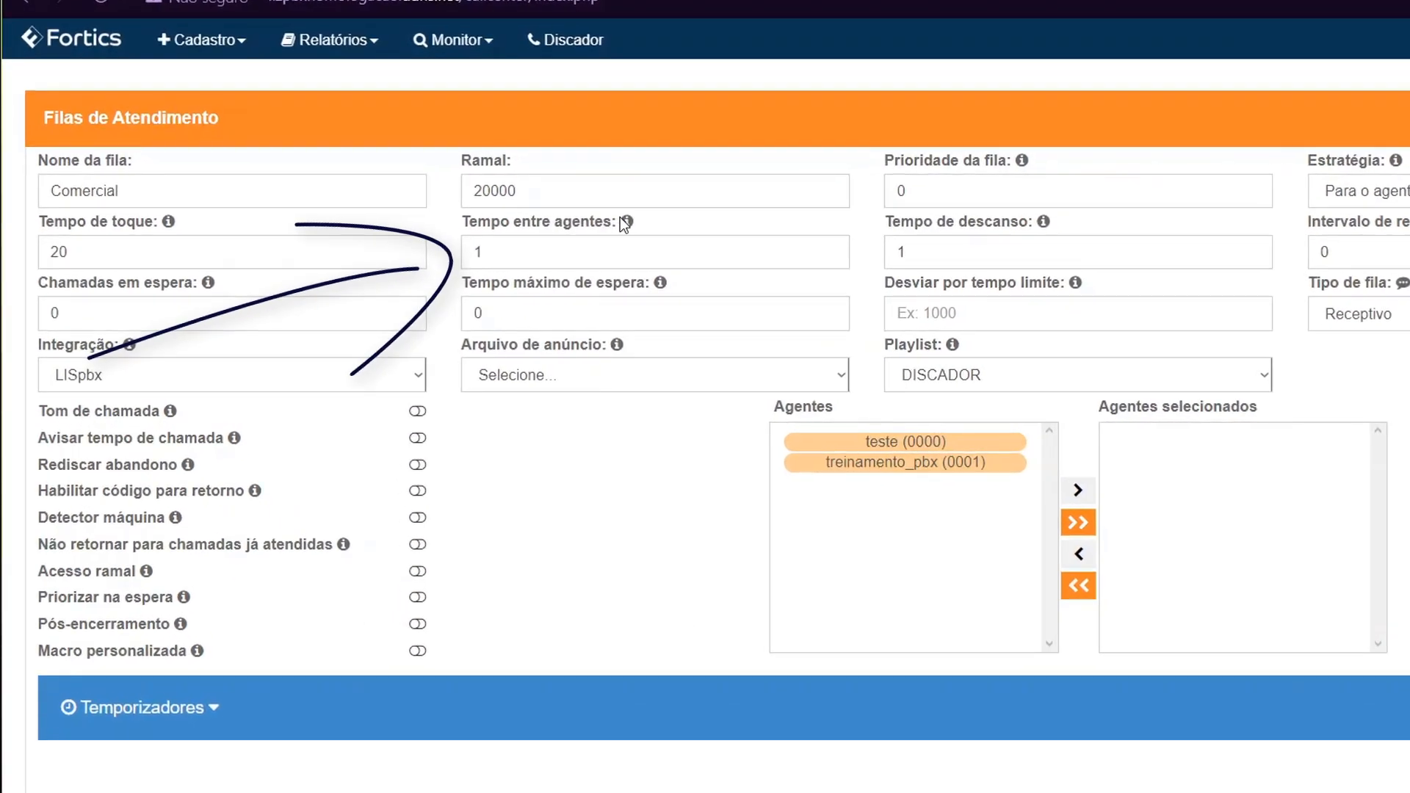
pyautogui.moveTo(510, 250)
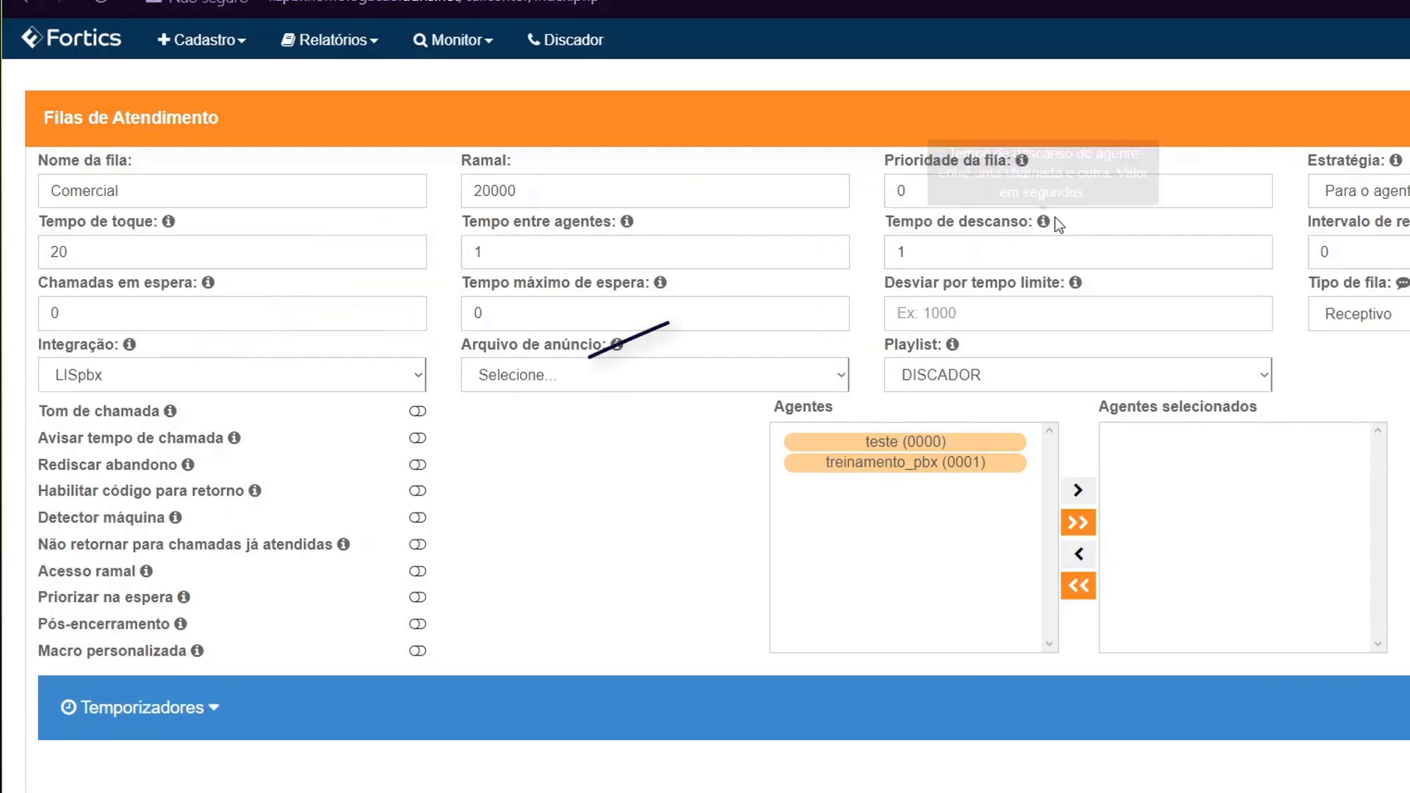
pyautogui.moveTo(1043, 227)
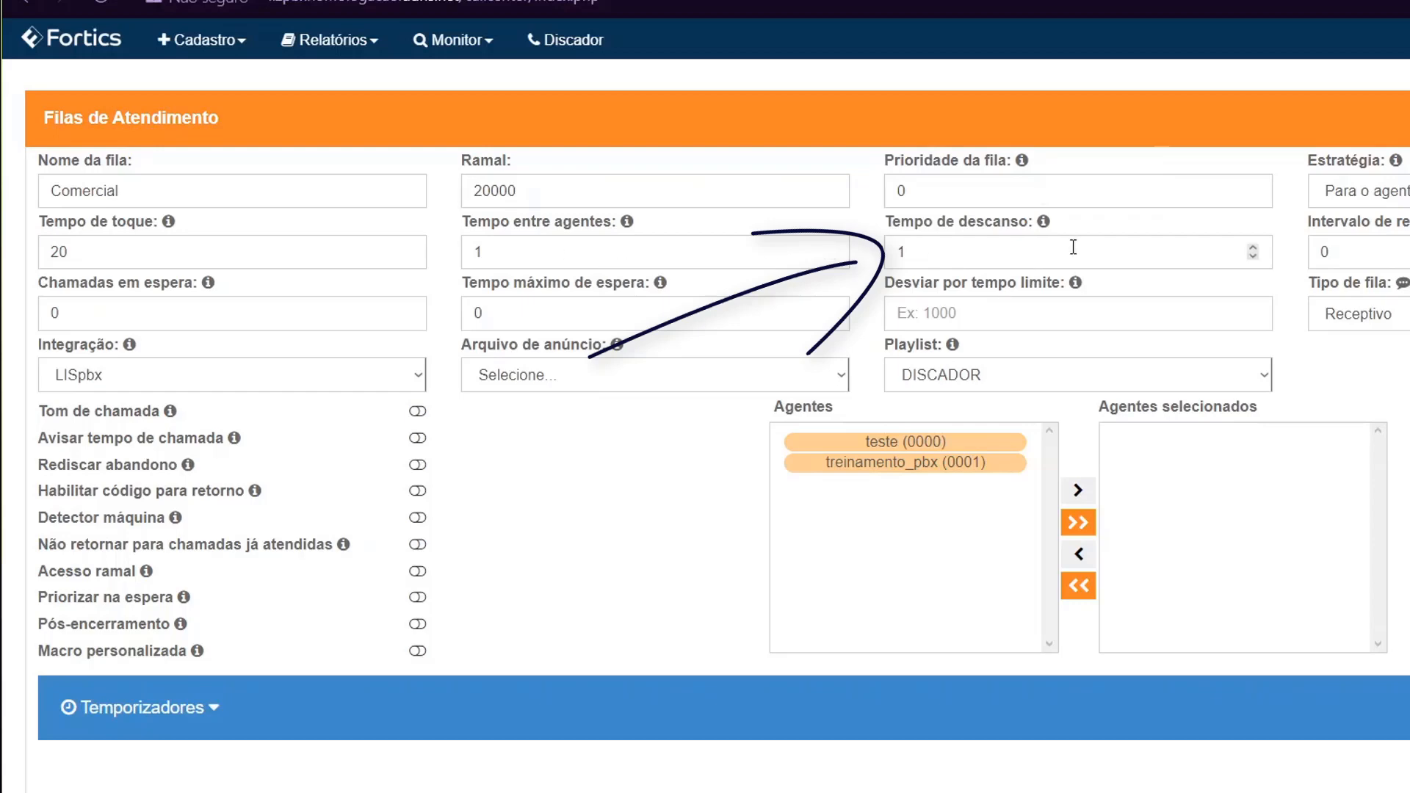
pyautogui.moveTo(1212, 208)
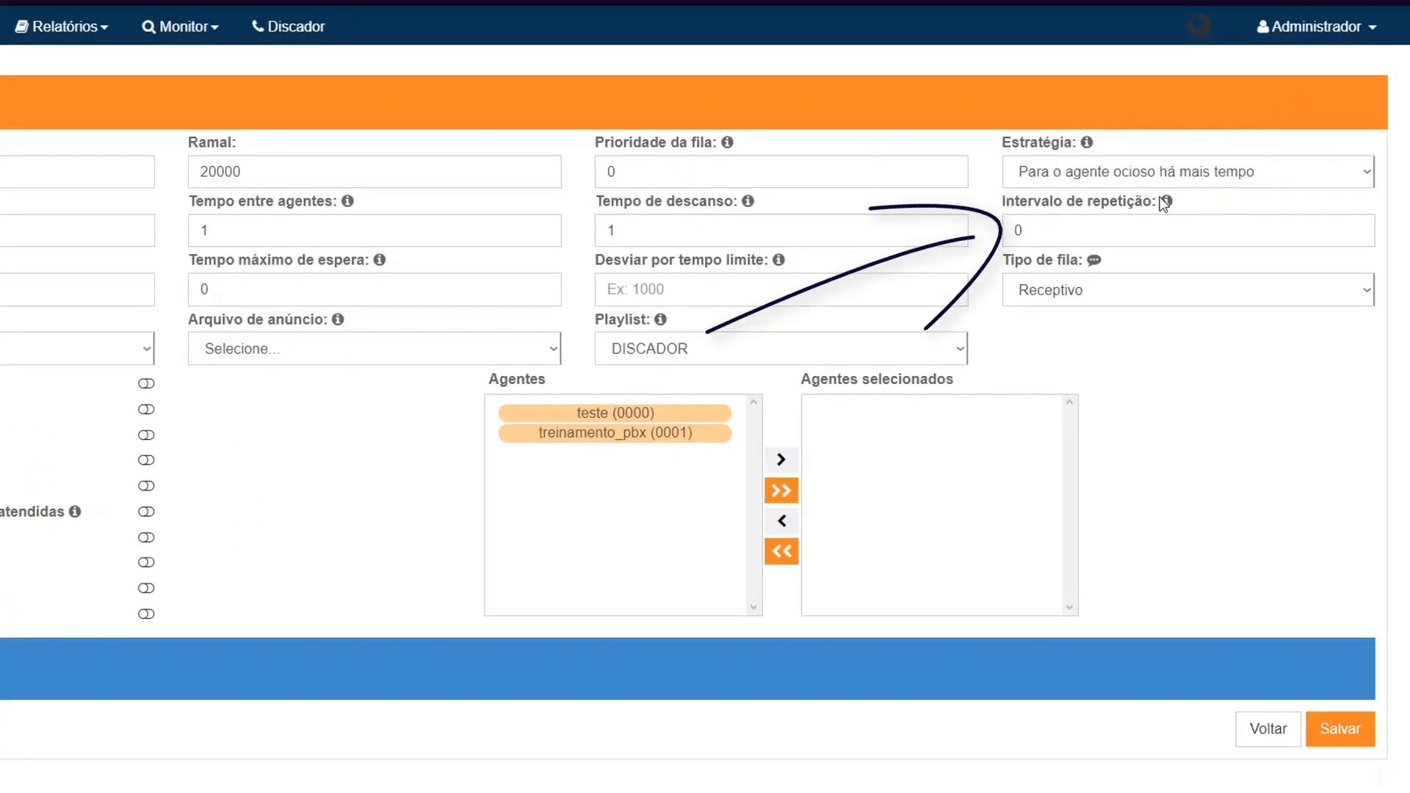
pyautogui.moveTo(1167, 203)
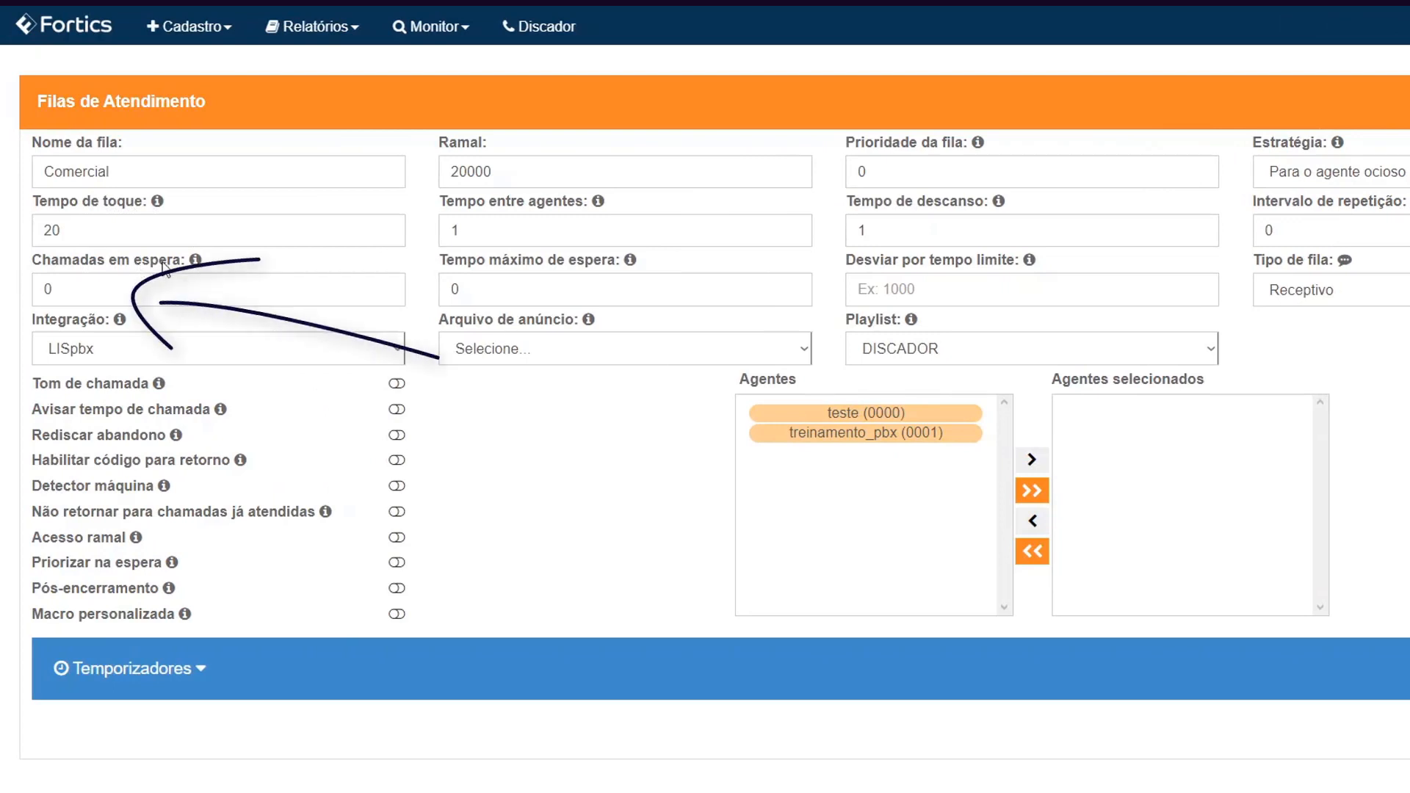
pyautogui.moveTo(200, 266)
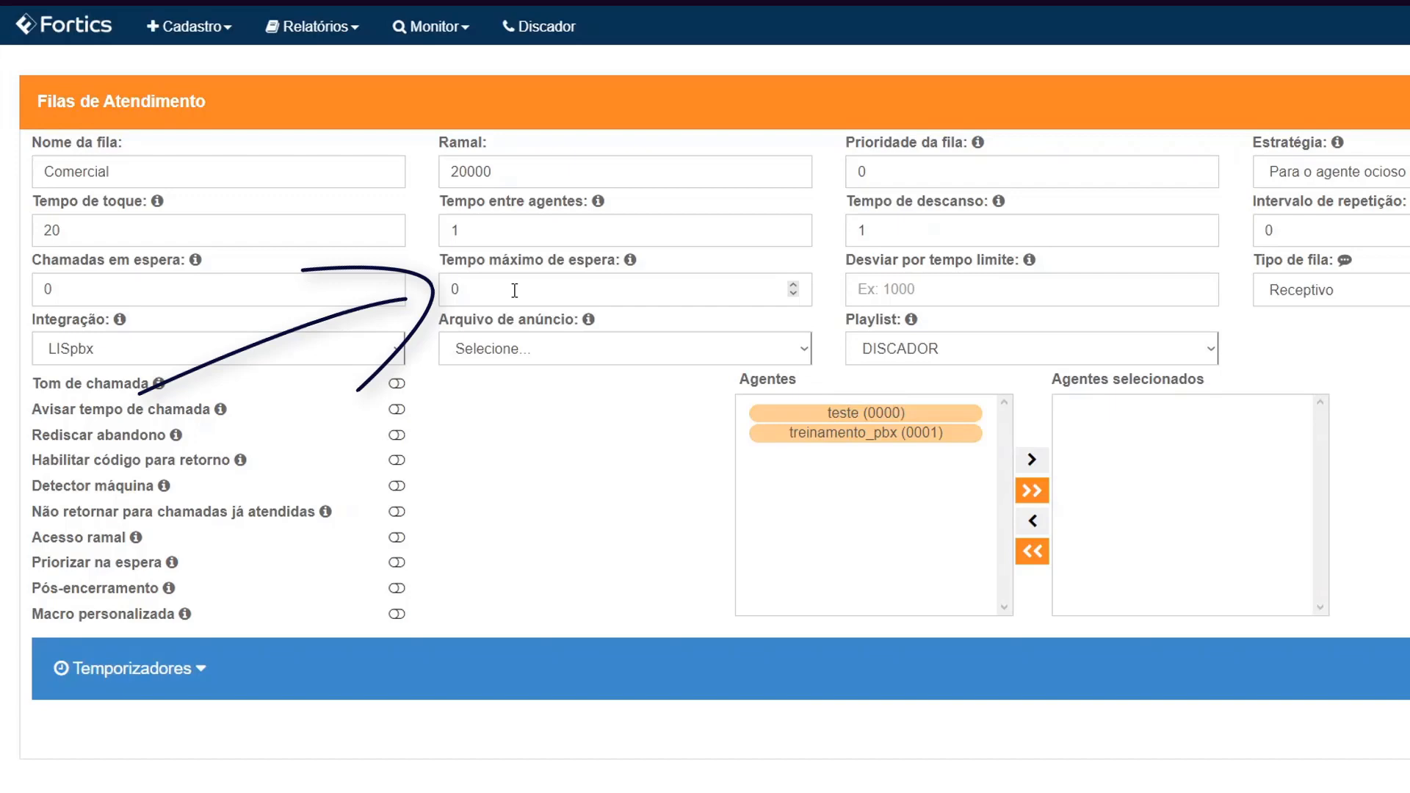
# Set the maximum waiting time to 120 and divert calls exceeding the time limit to Fila(2001)
pyautogui.moveTo(470, 289); pyautogui.dragTo(444, 290)
pyautogui.write('120')
pyautogui.moveTo(865, 262); pyautogui.dragTo(986, 266)
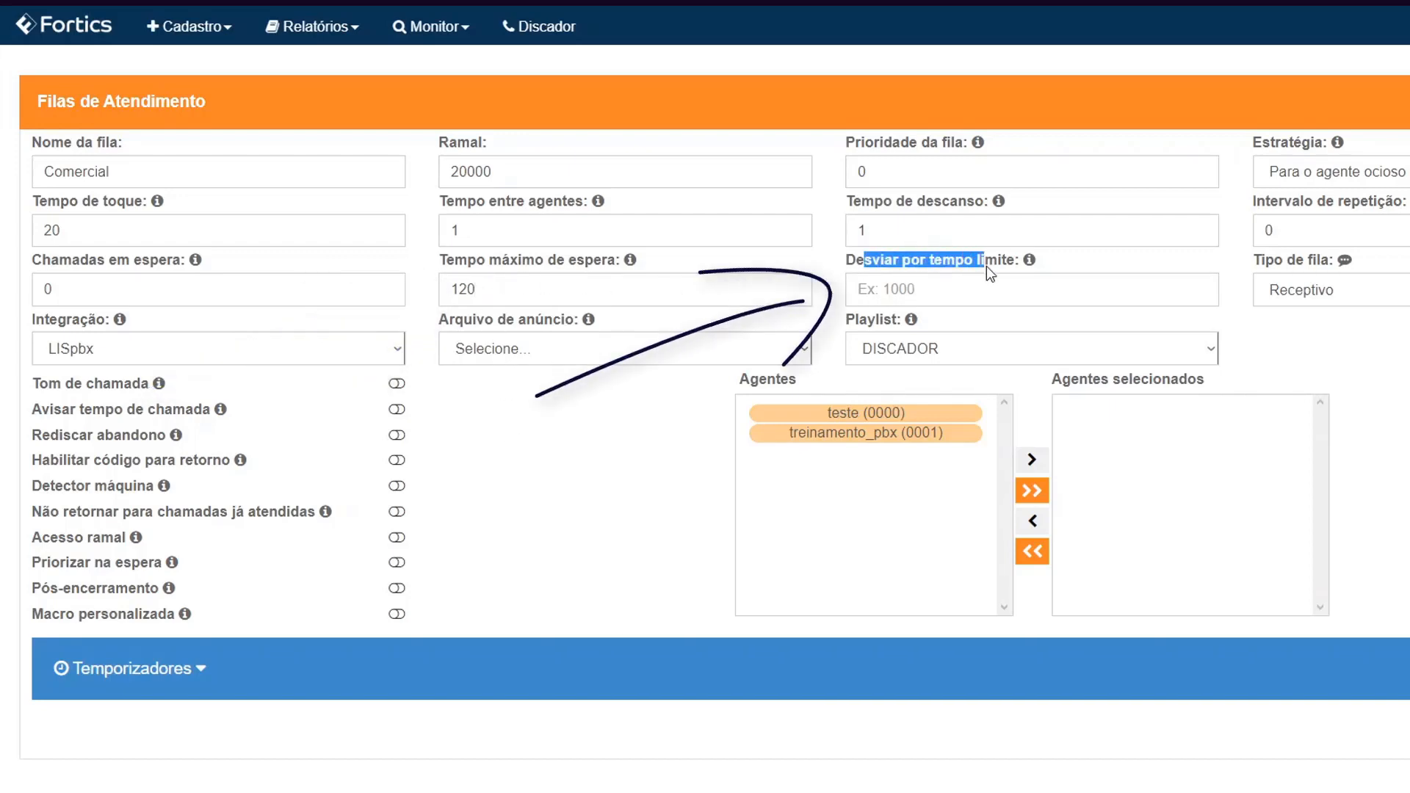
pyautogui.click(927, 289)
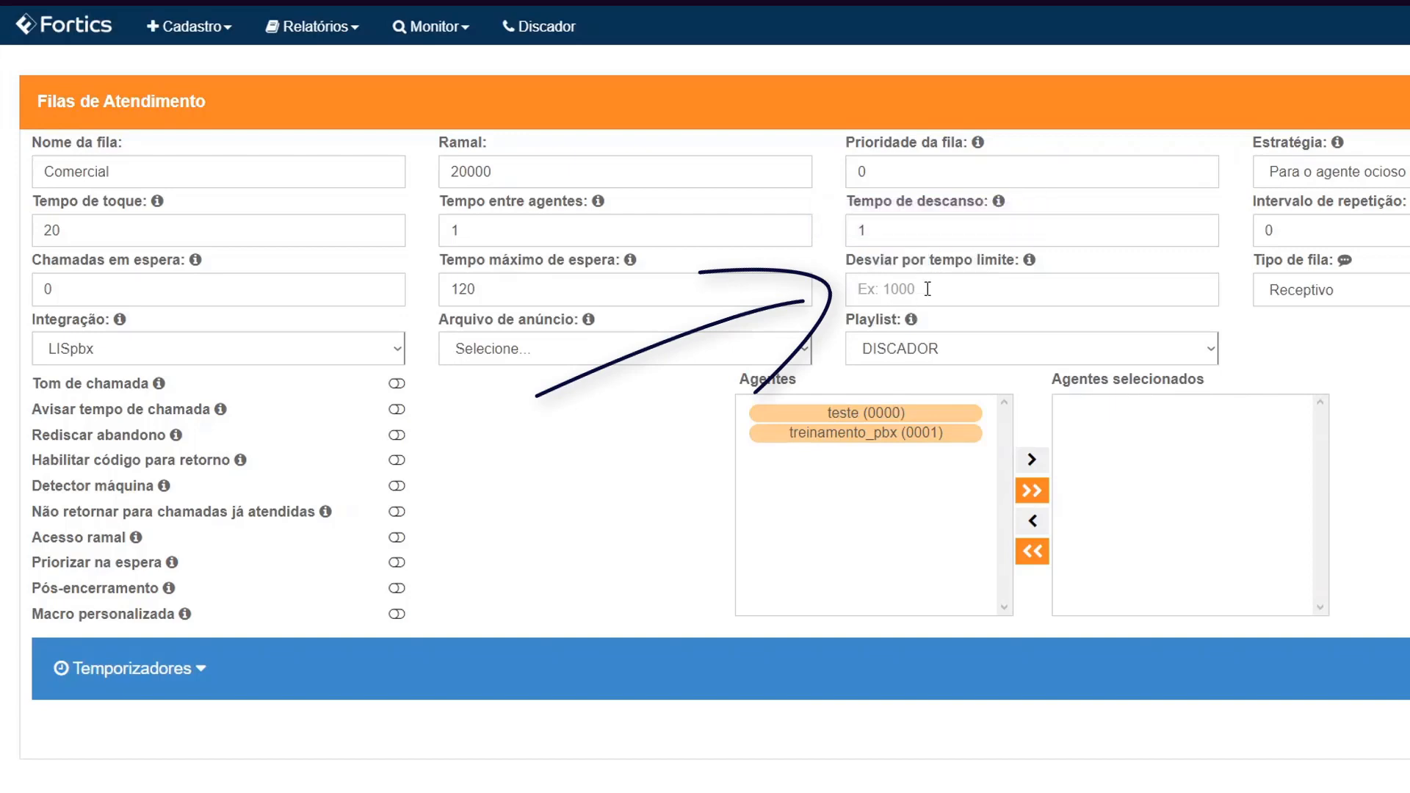
pyautogui.write('2001')
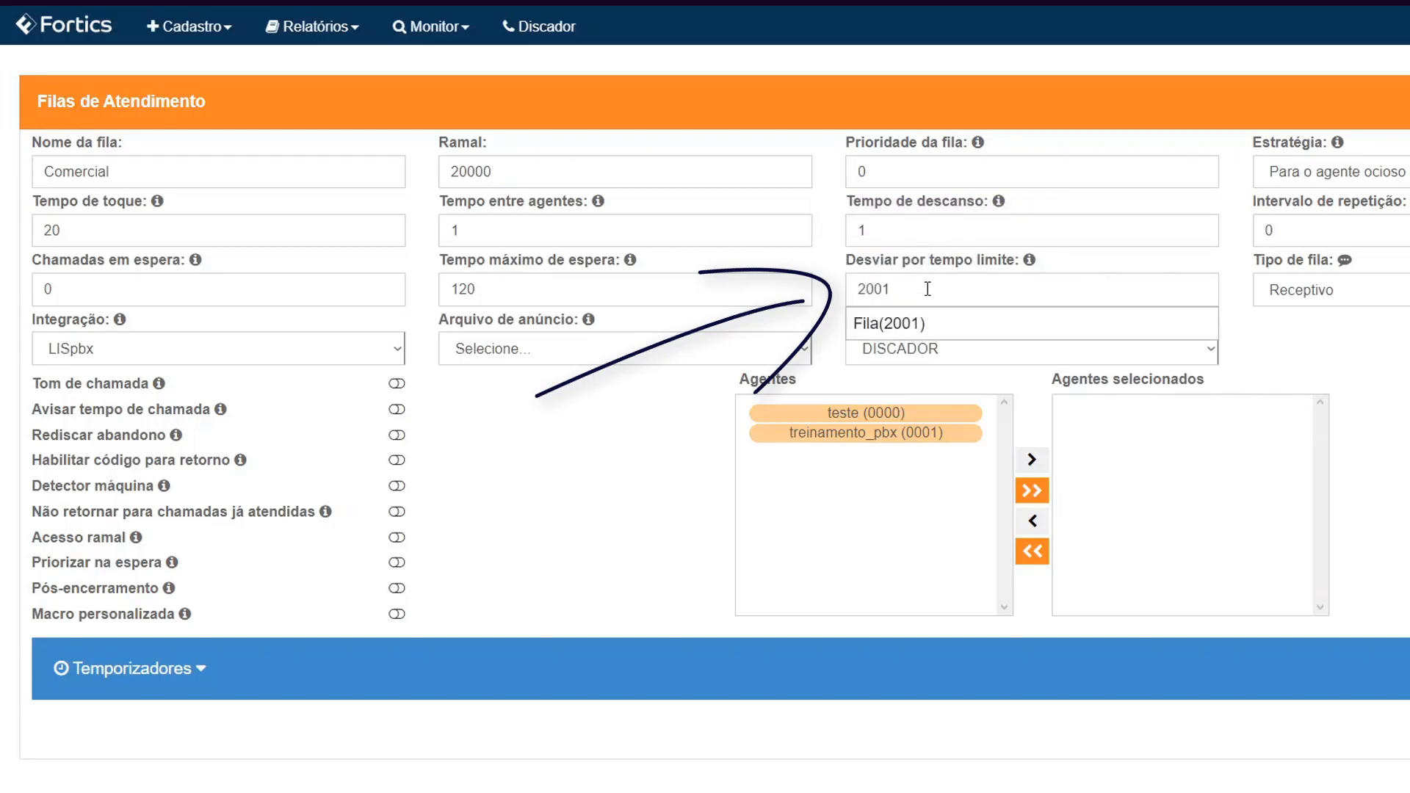
pyautogui.click(921, 325)
pyautogui.click(940, 326)
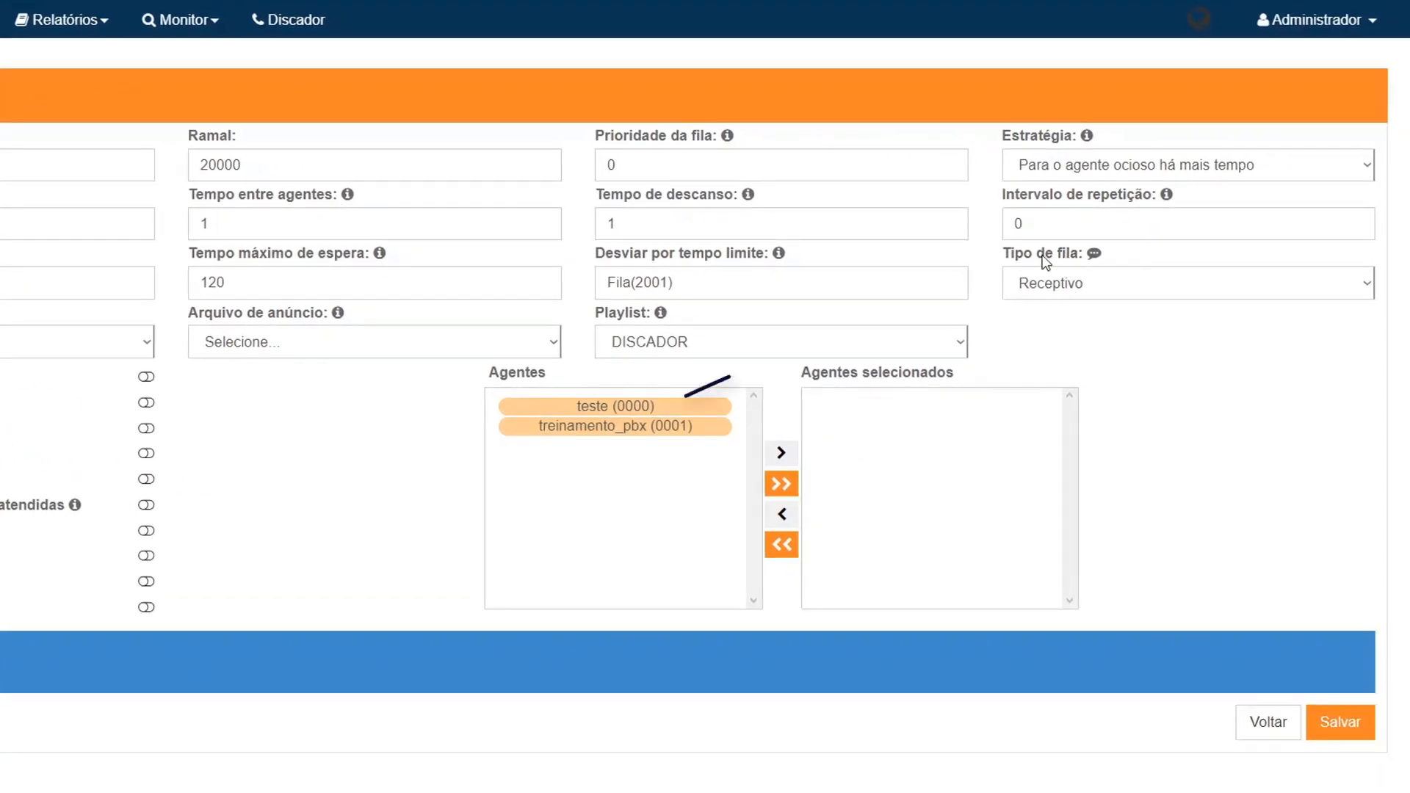
# Examine the available queue types and read the help description of how each type counts calls
pyautogui.click(1090, 285)
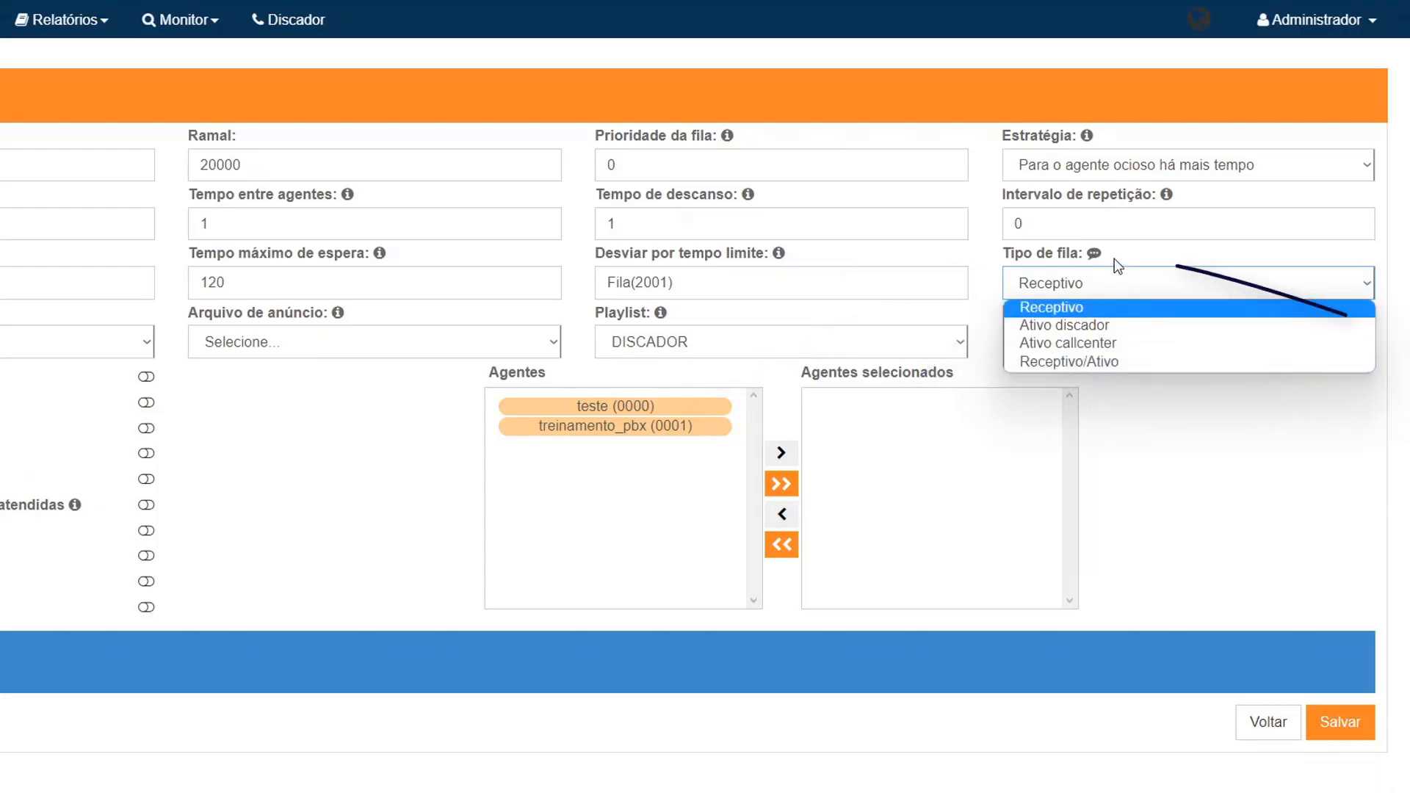
pyautogui.click(1094, 253)
pyautogui.click(1095, 253)
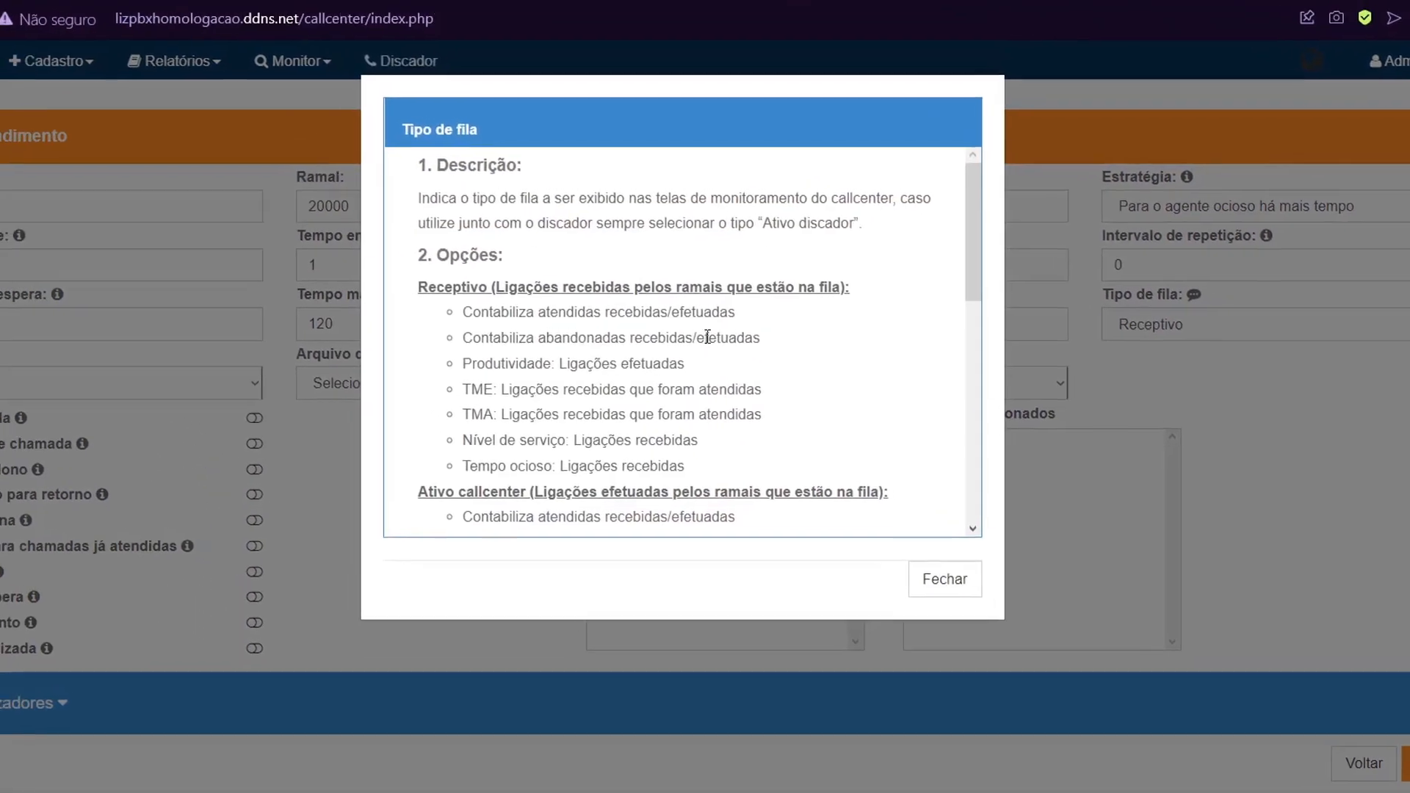
pyautogui.scroll(-2, 661, 286)
pyautogui.scroll(2, 628, 231)
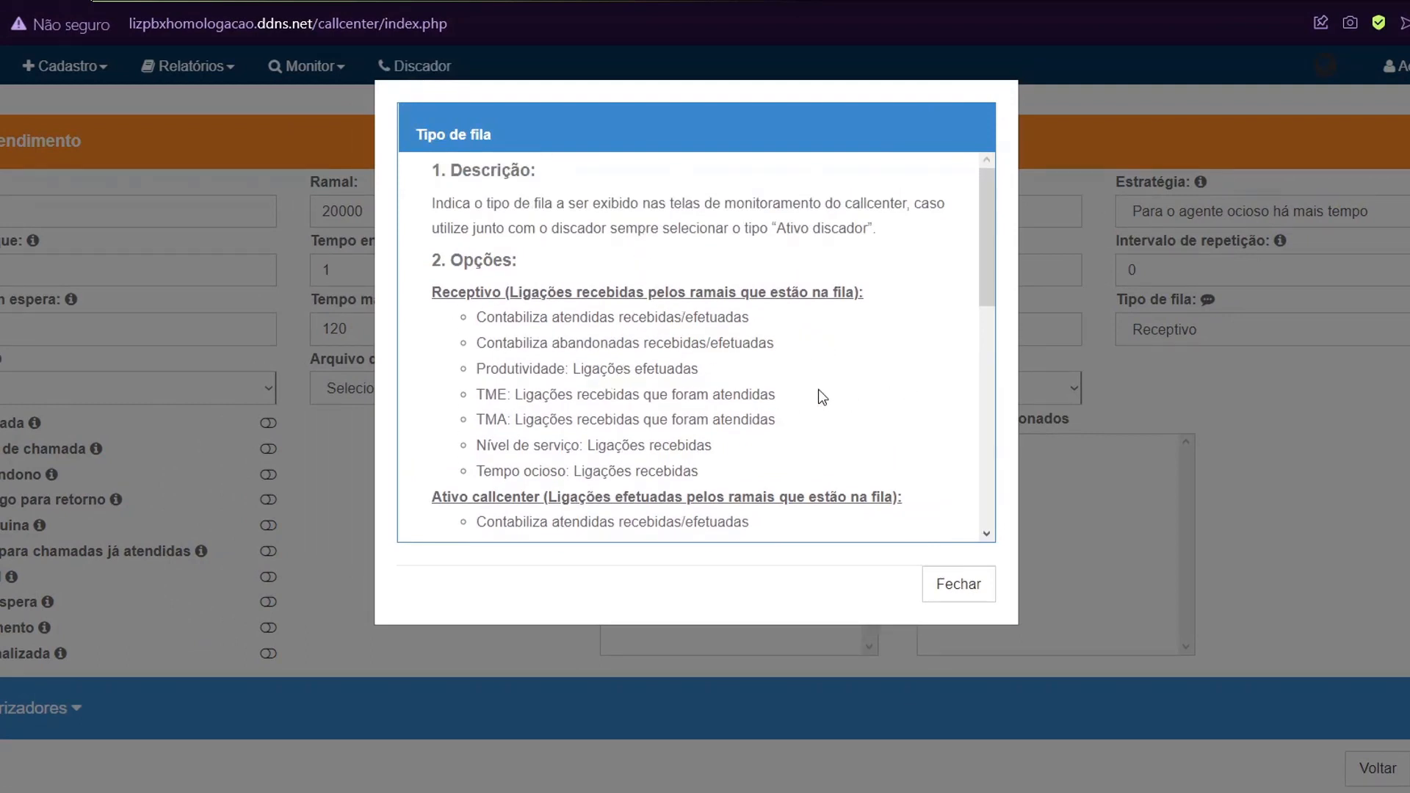
pyautogui.scroll(-2, 801, 363)
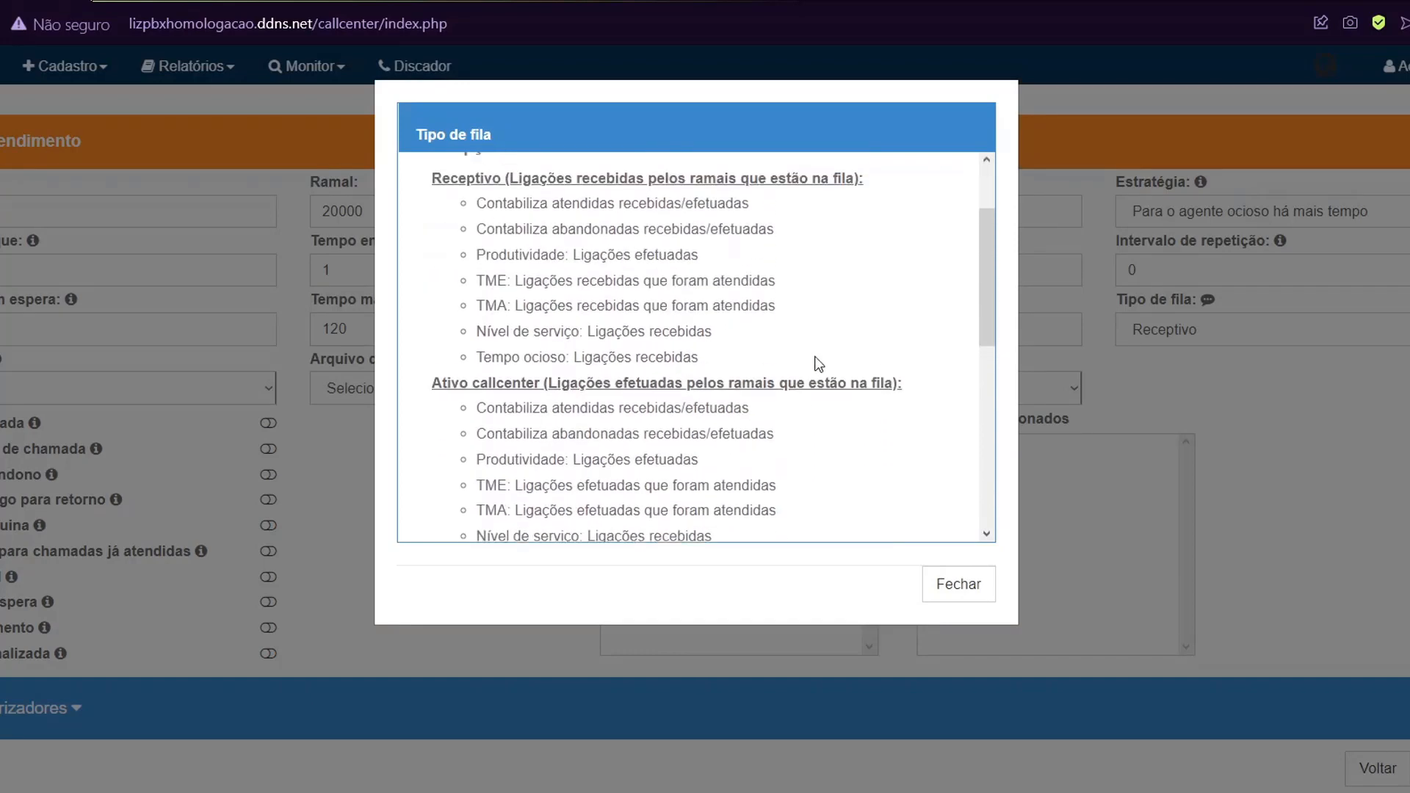
pyautogui.scroll(-10, 835, 362)
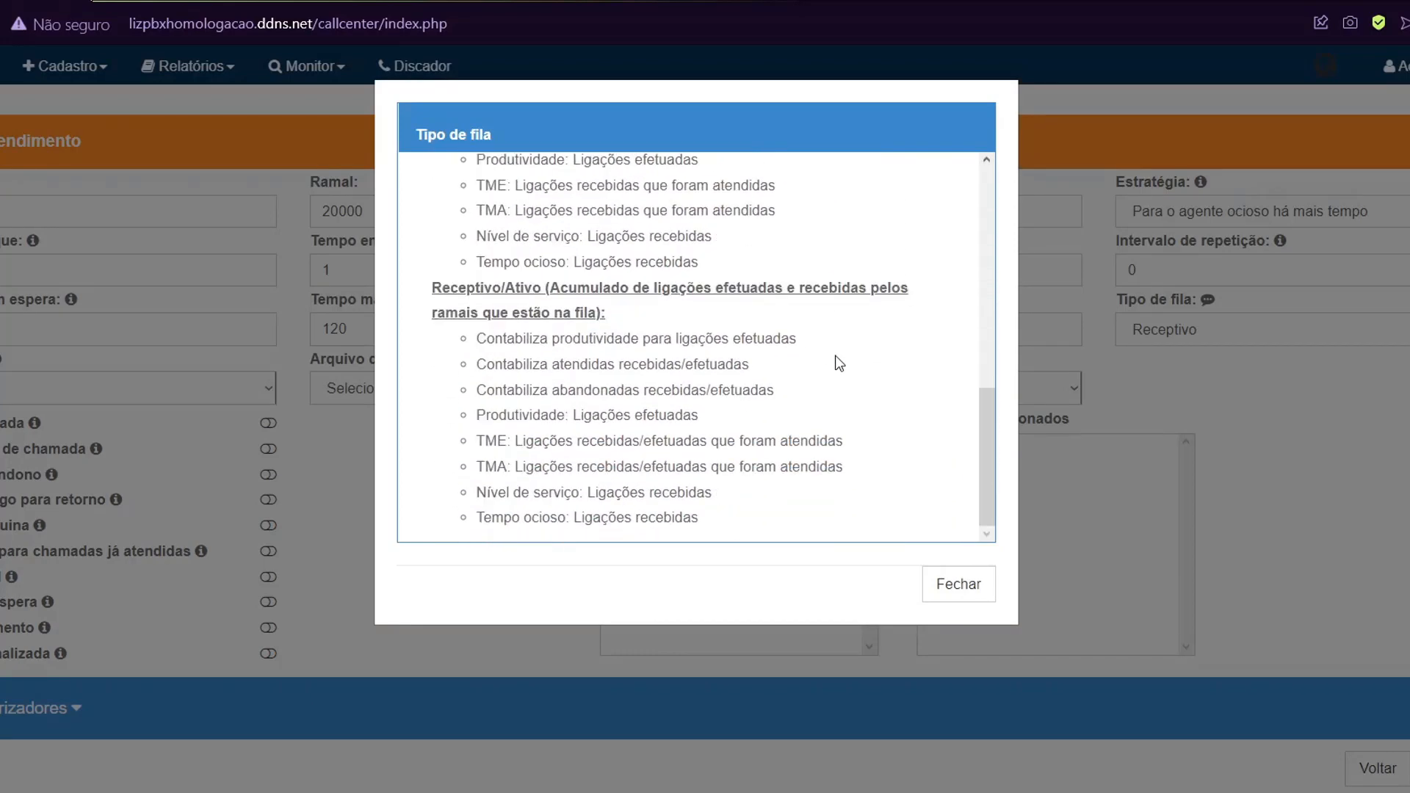
pyautogui.scroll(4, 828, 409)
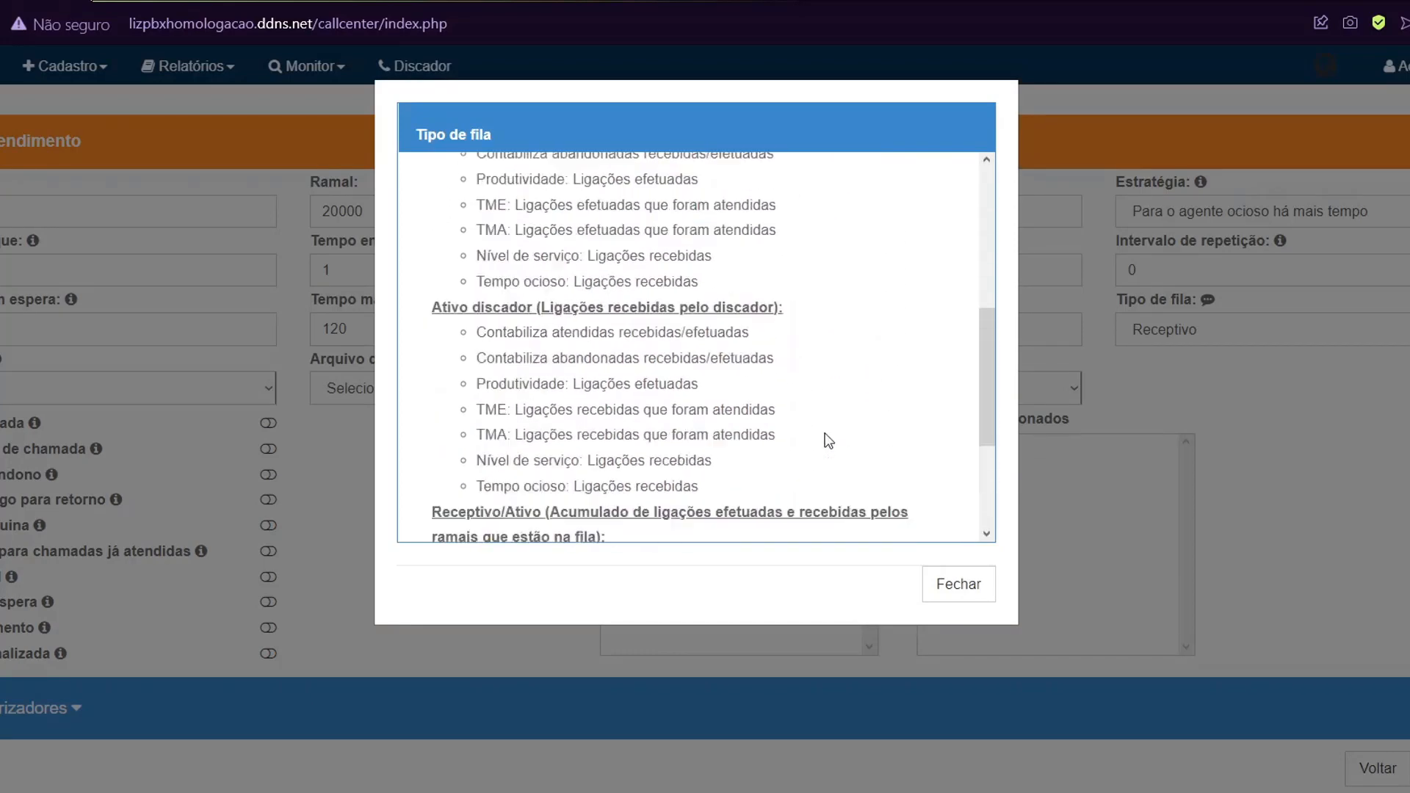
pyautogui.scroll(7, 828, 440)
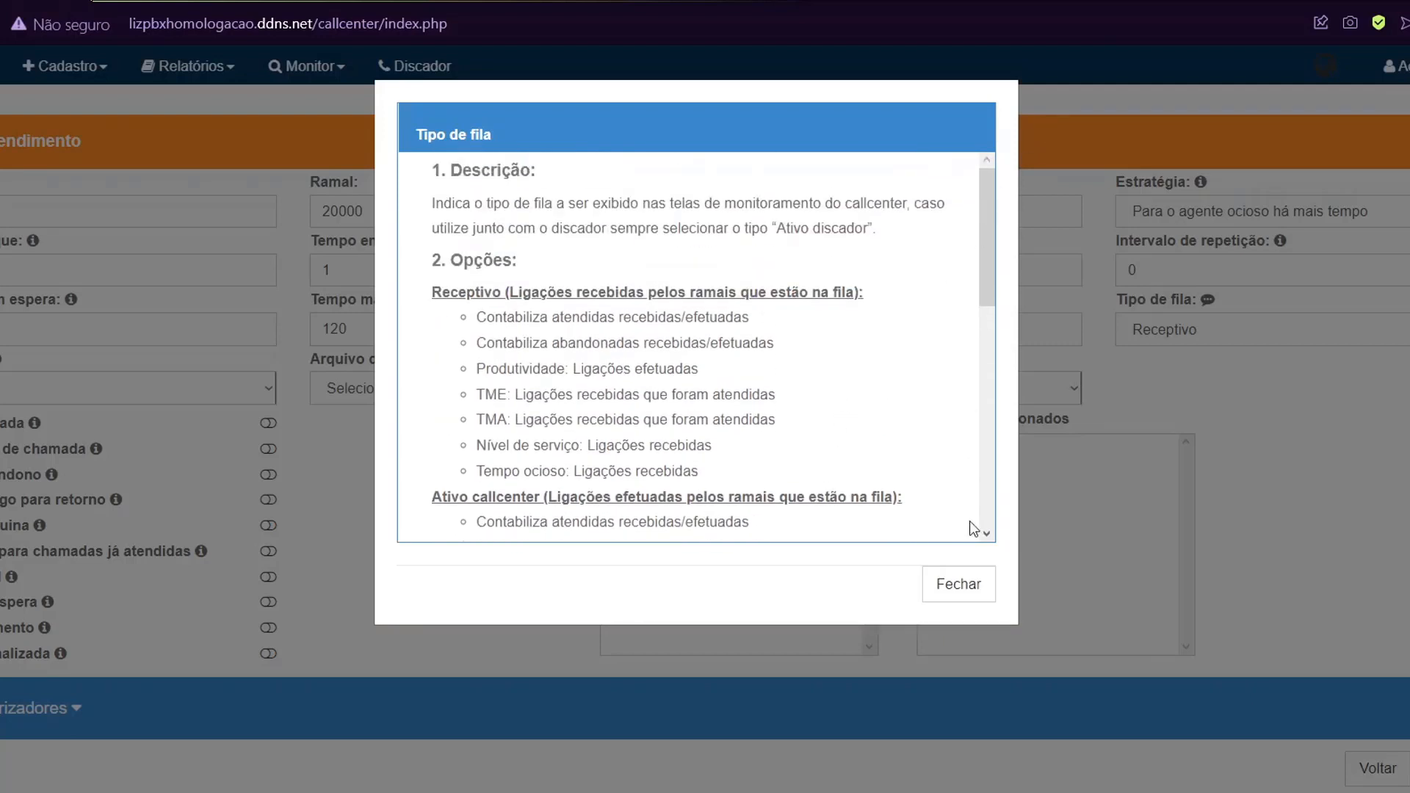
# Close the queue type help and review the available integration systems, leaving the LISpbx integration selected
pyautogui.click(949, 603)
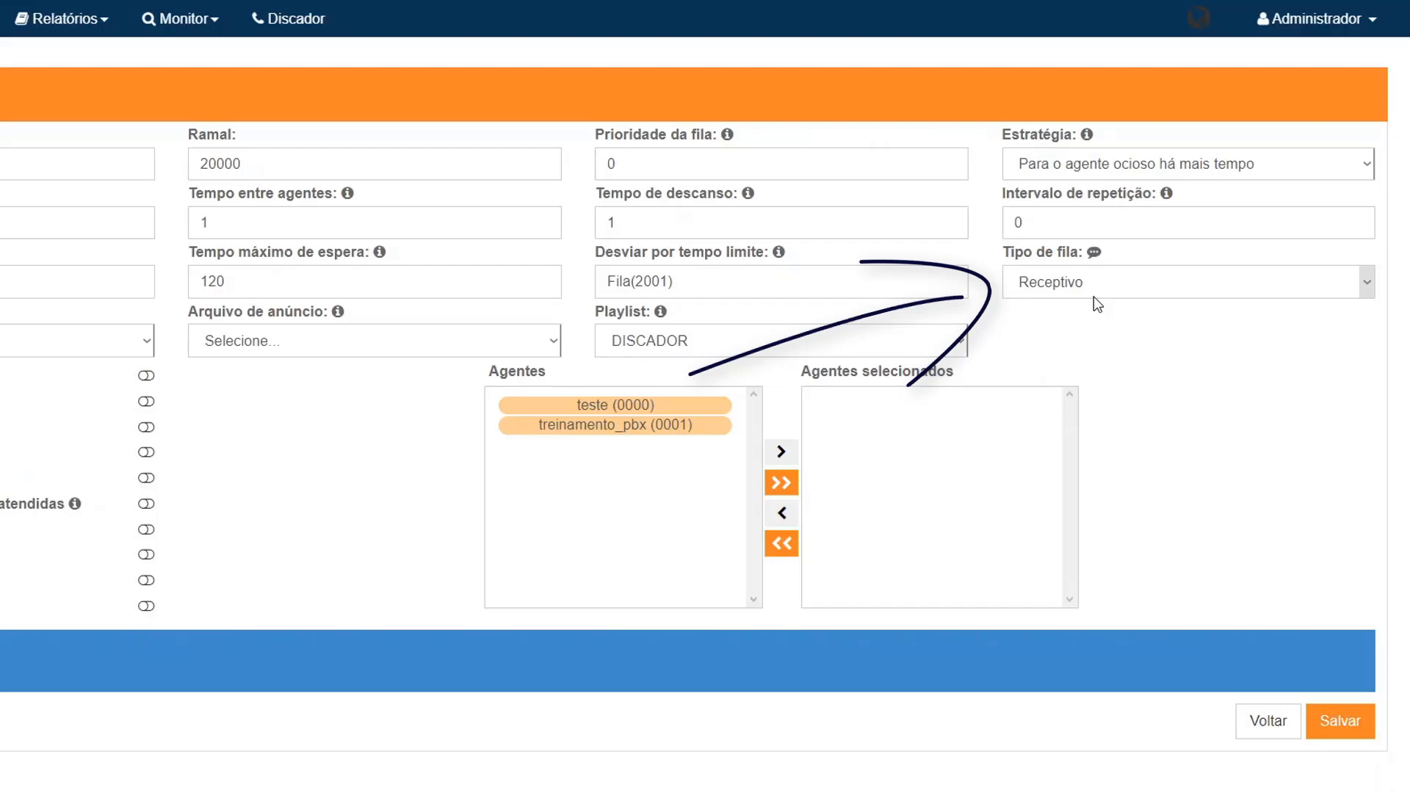
pyautogui.click(1103, 291)
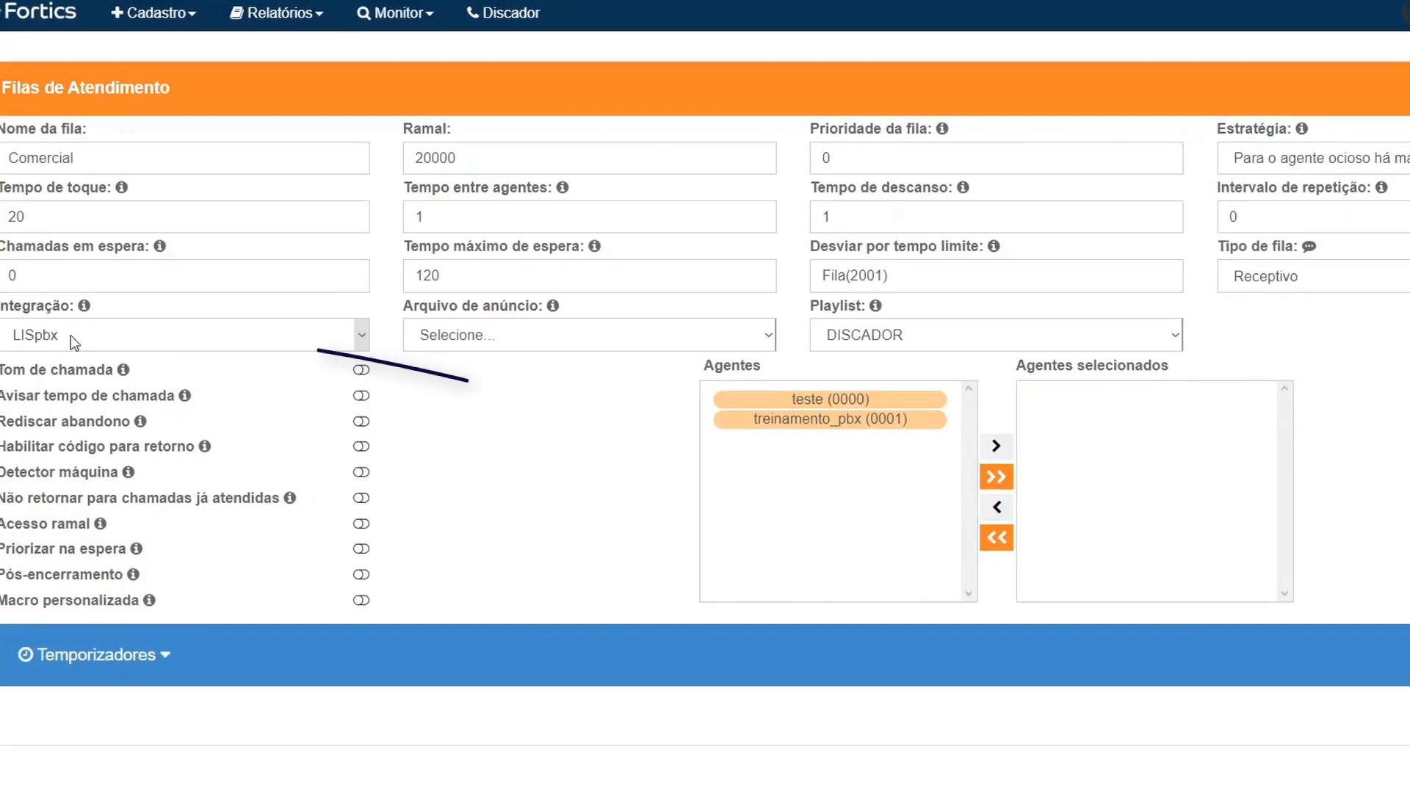
pyautogui.click(340, 343)
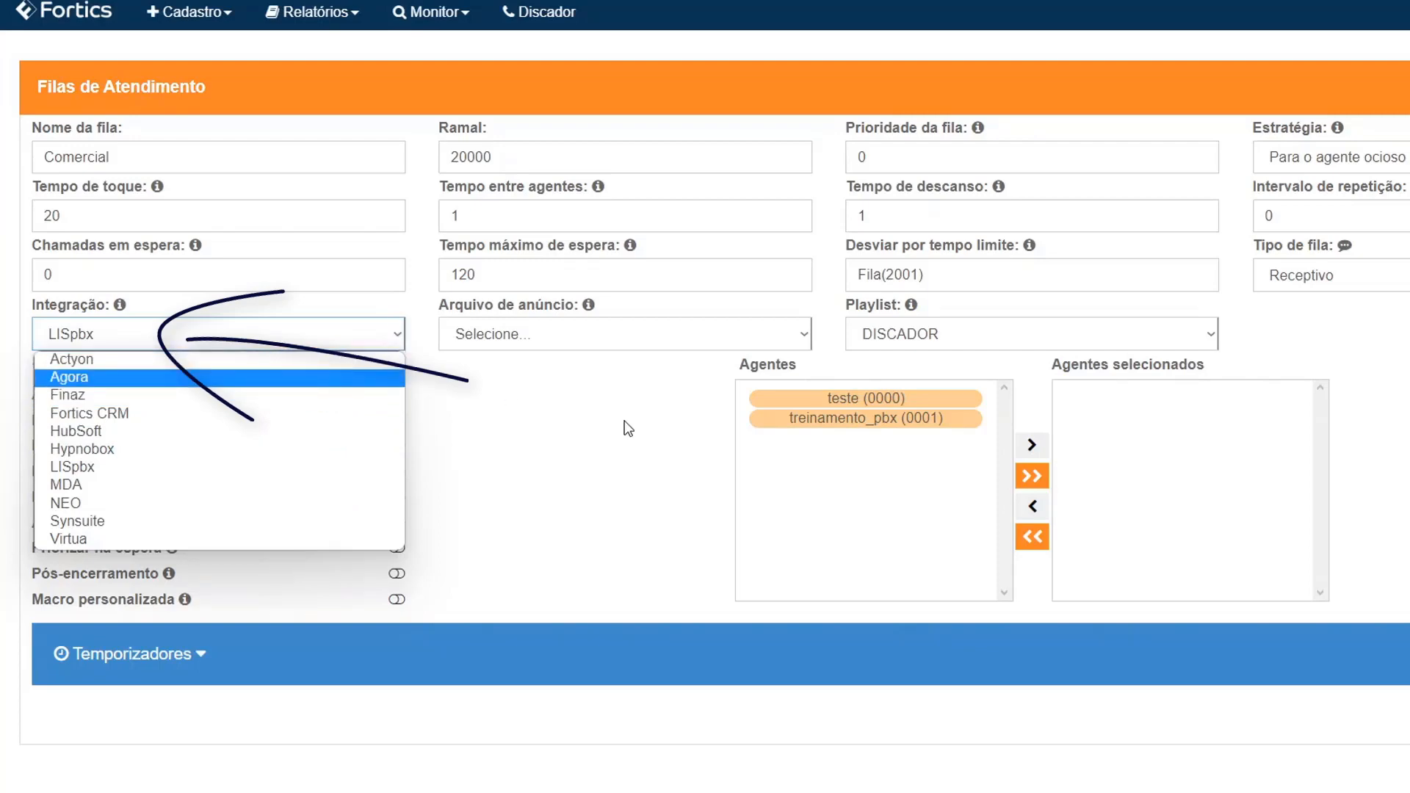
pyautogui.click(646, 450)
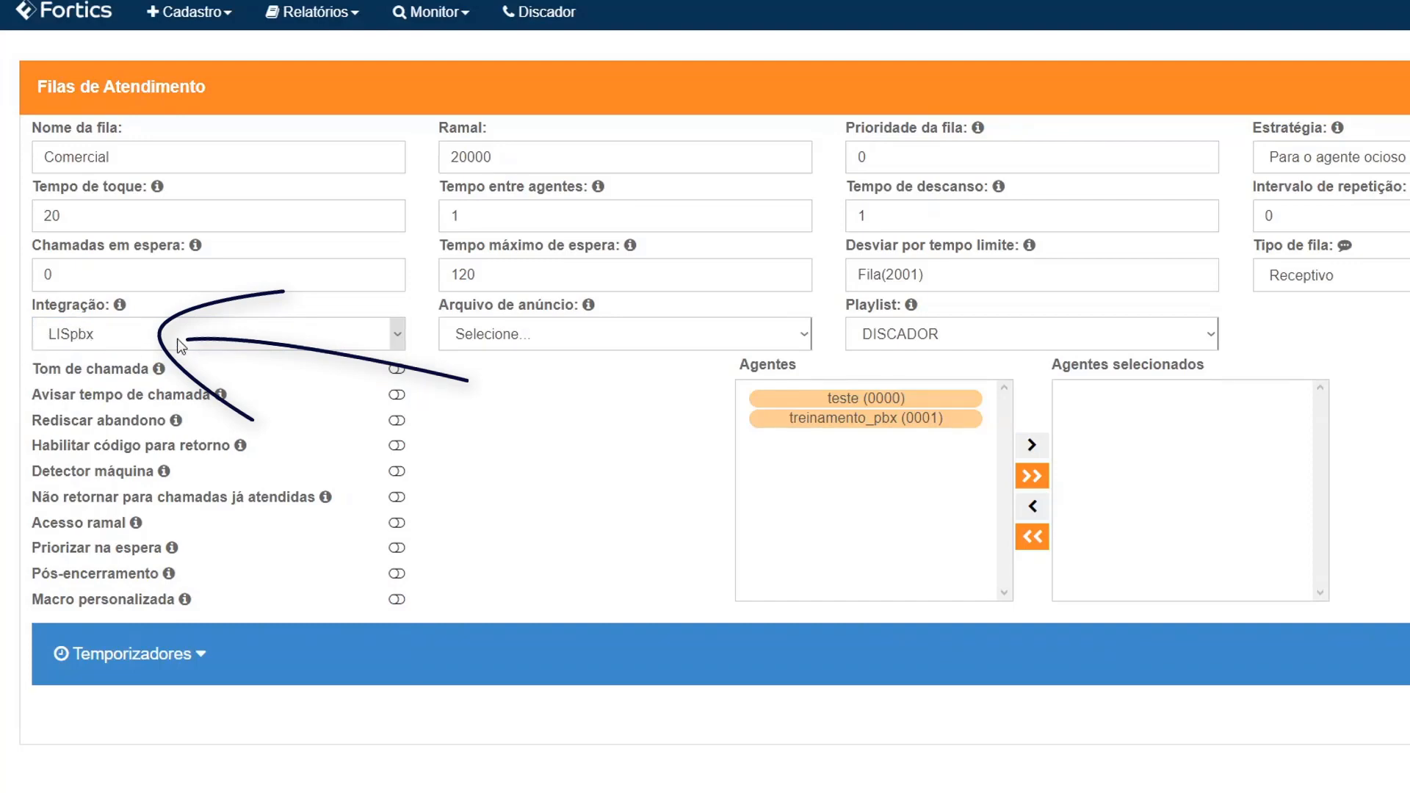
# Set the queue's playlist to Espera padrão and add treinamento_pbx (0001) to the selected agents
pyautogui.click(975, 343)
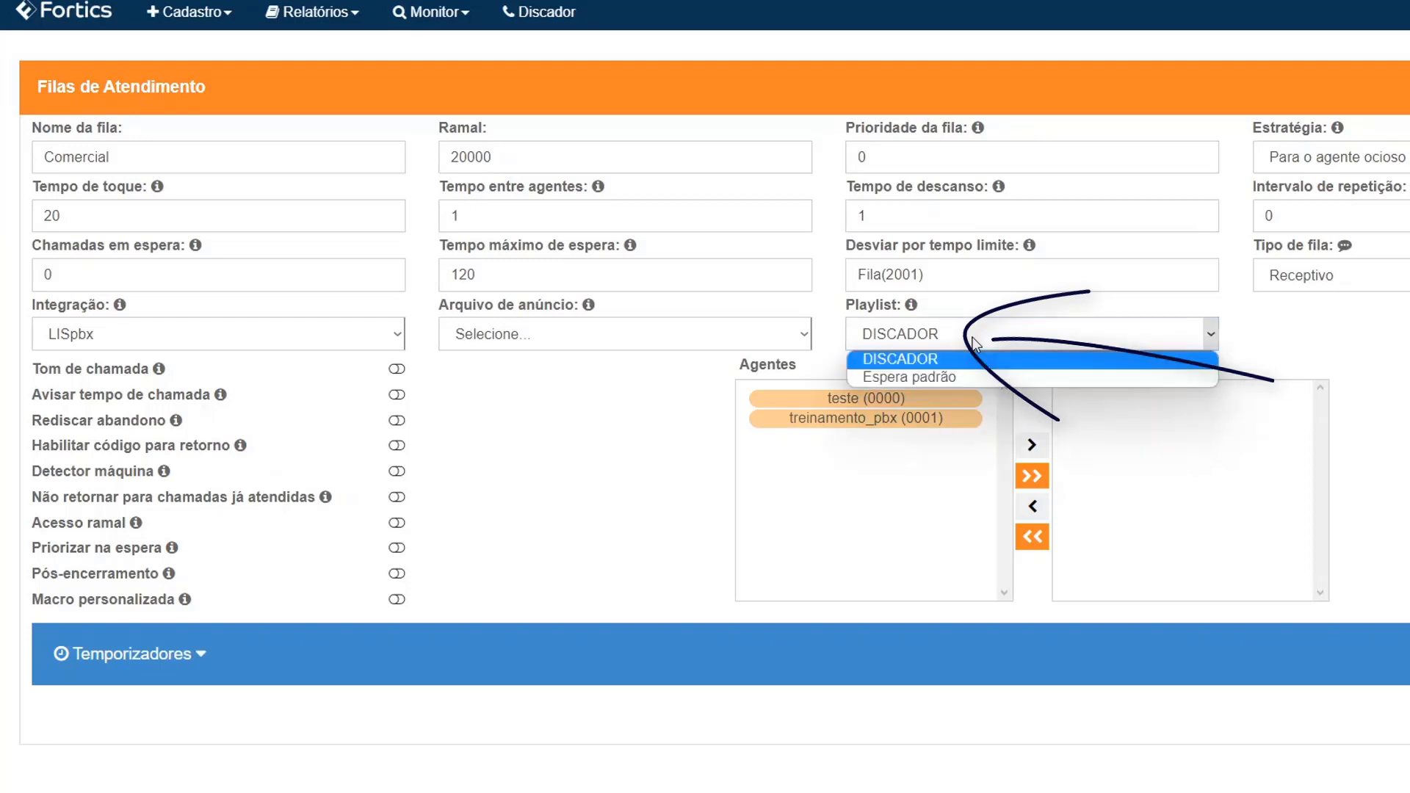
pyautogui.click(915, 378)
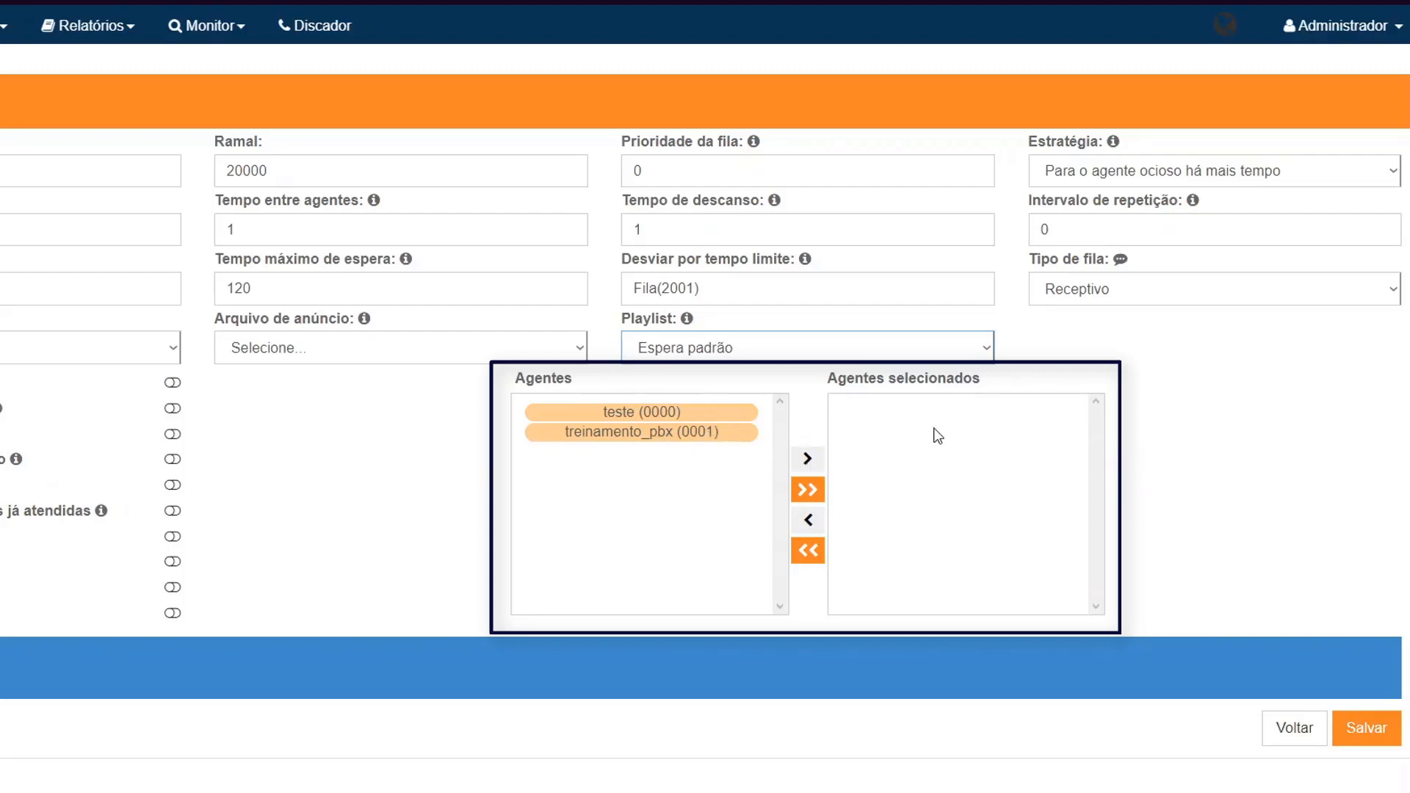
pyautogui.moveTo(854, 379); pyautogui.dragTo(1013, 410)
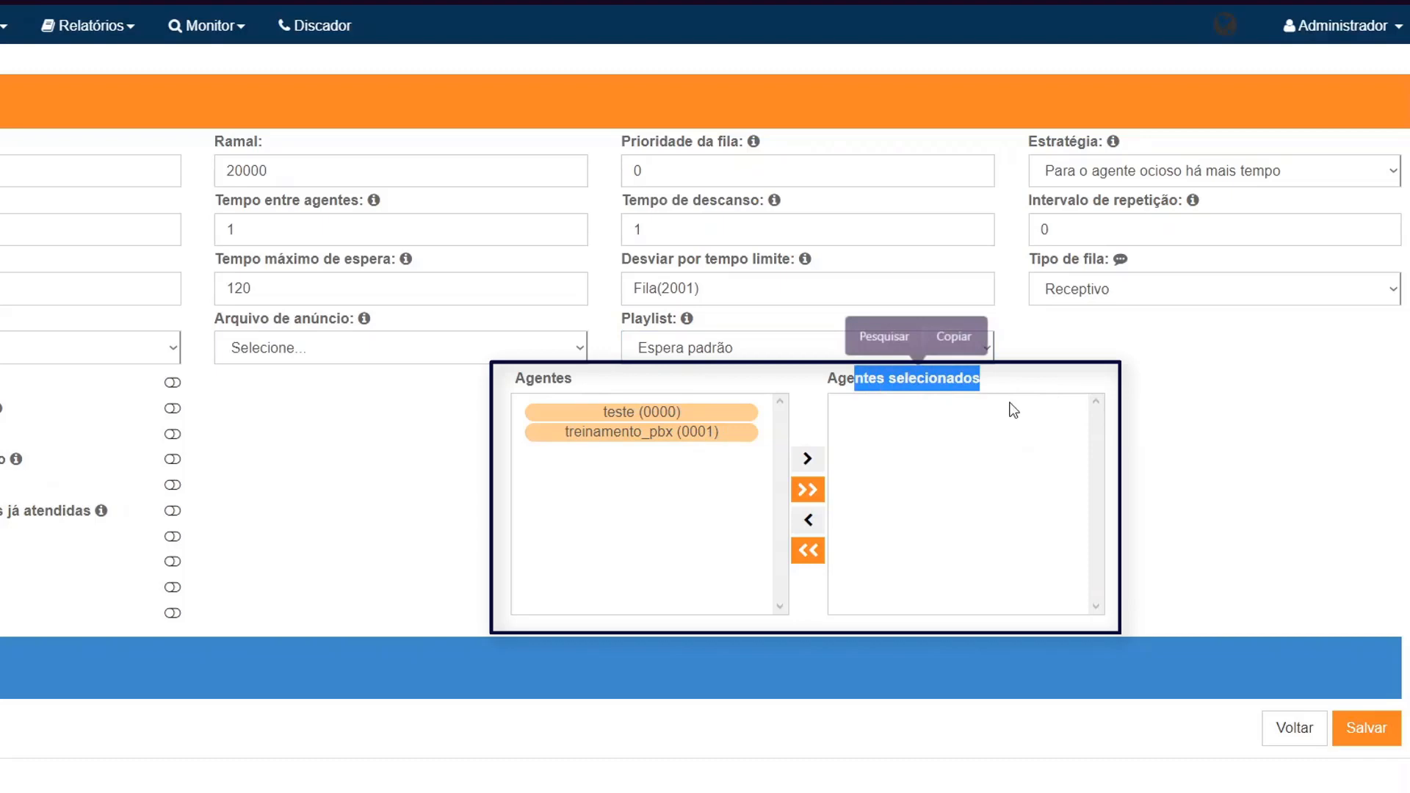
pyautogui.doubleClick(655, 432)
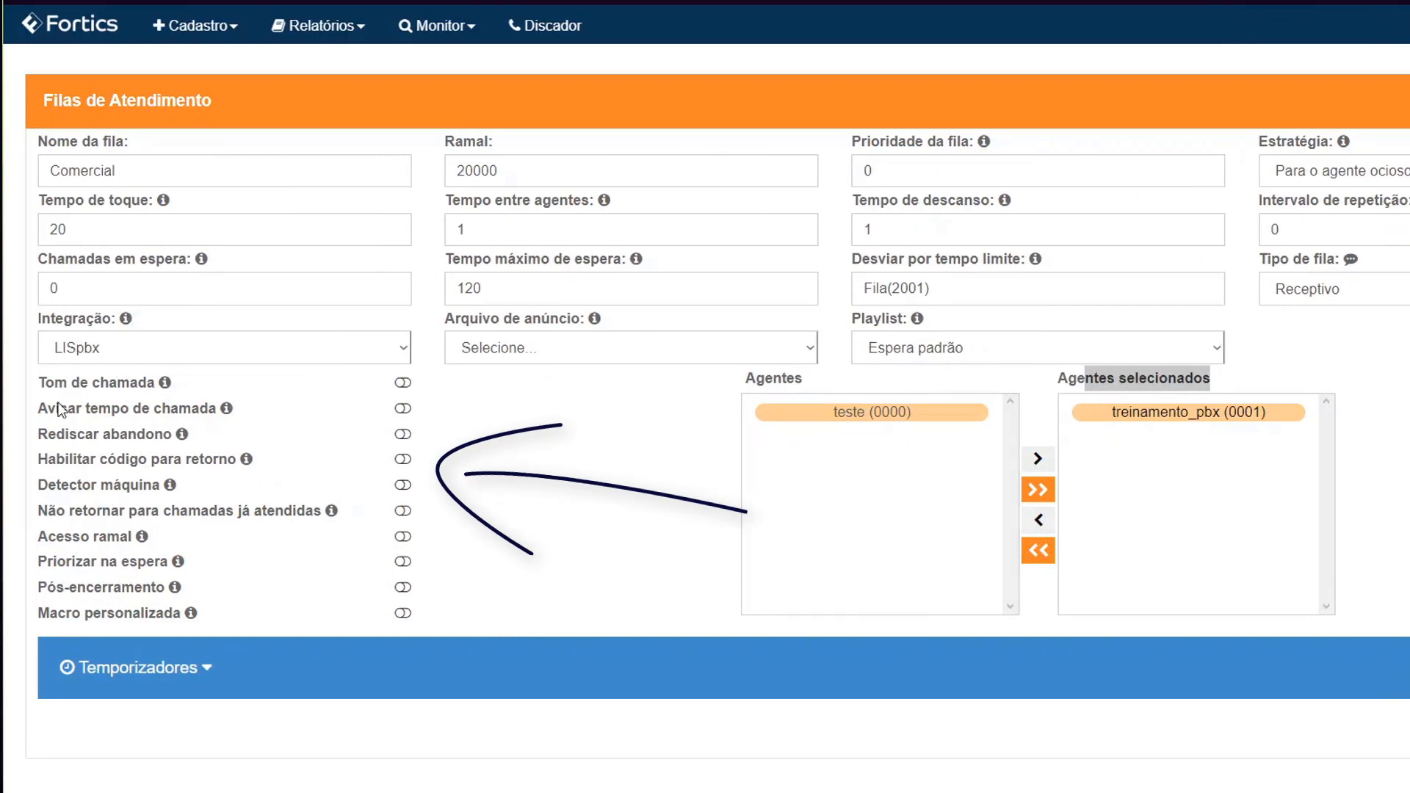
# Read the explanation of Tom de chamada, try enabling the option, and turn it back off
pyautogui.moveTo(166, 385)
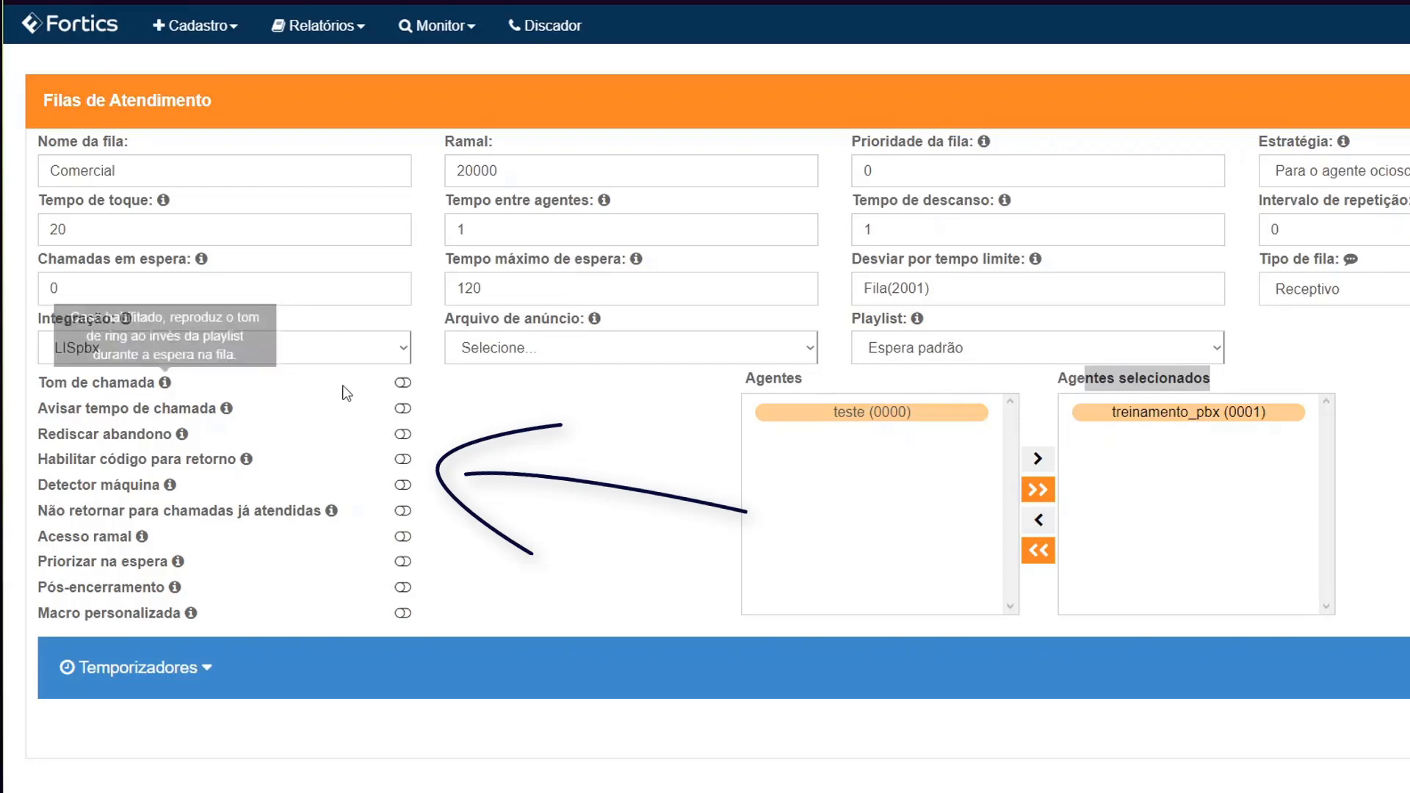
pyautogui.click(406, 382)
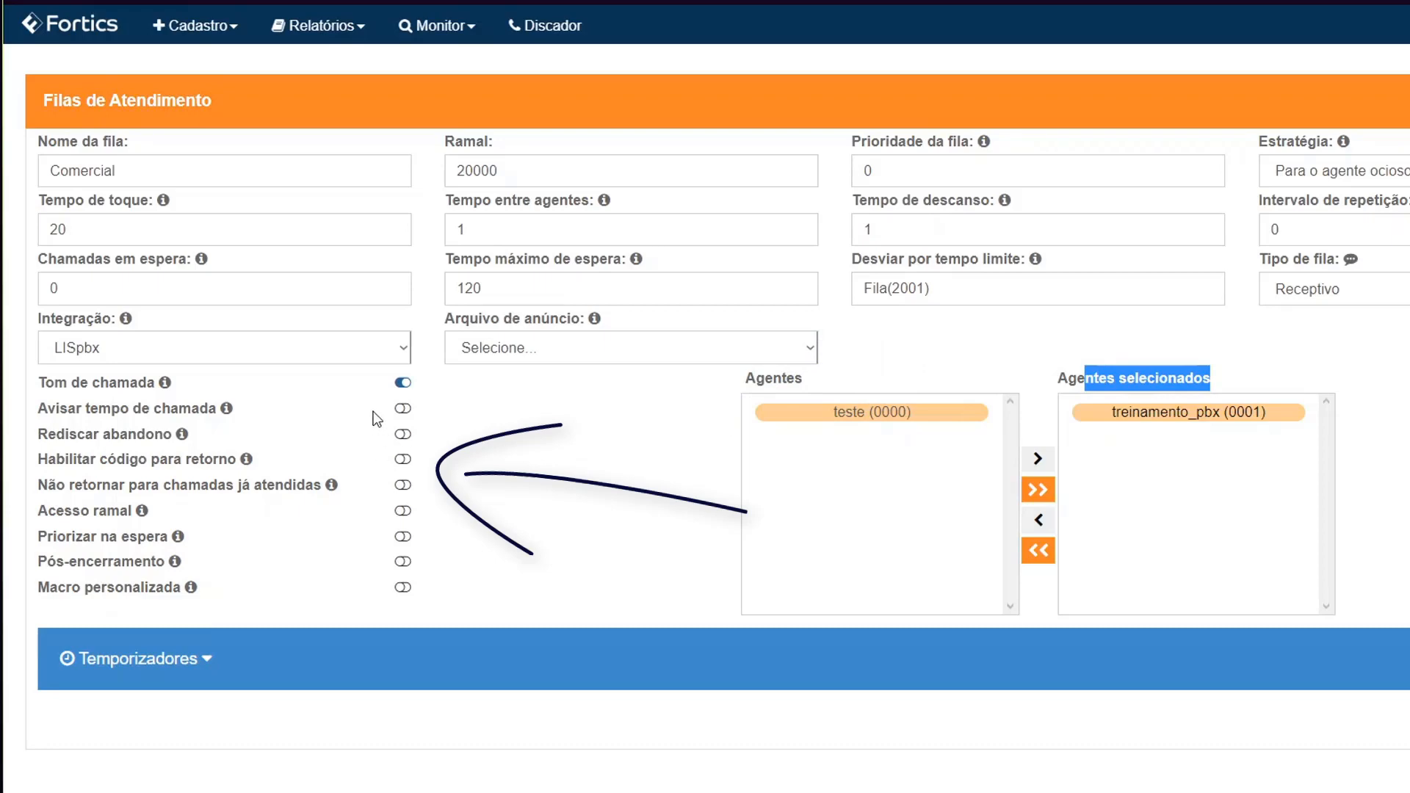
pyautogui.click(403, 382)
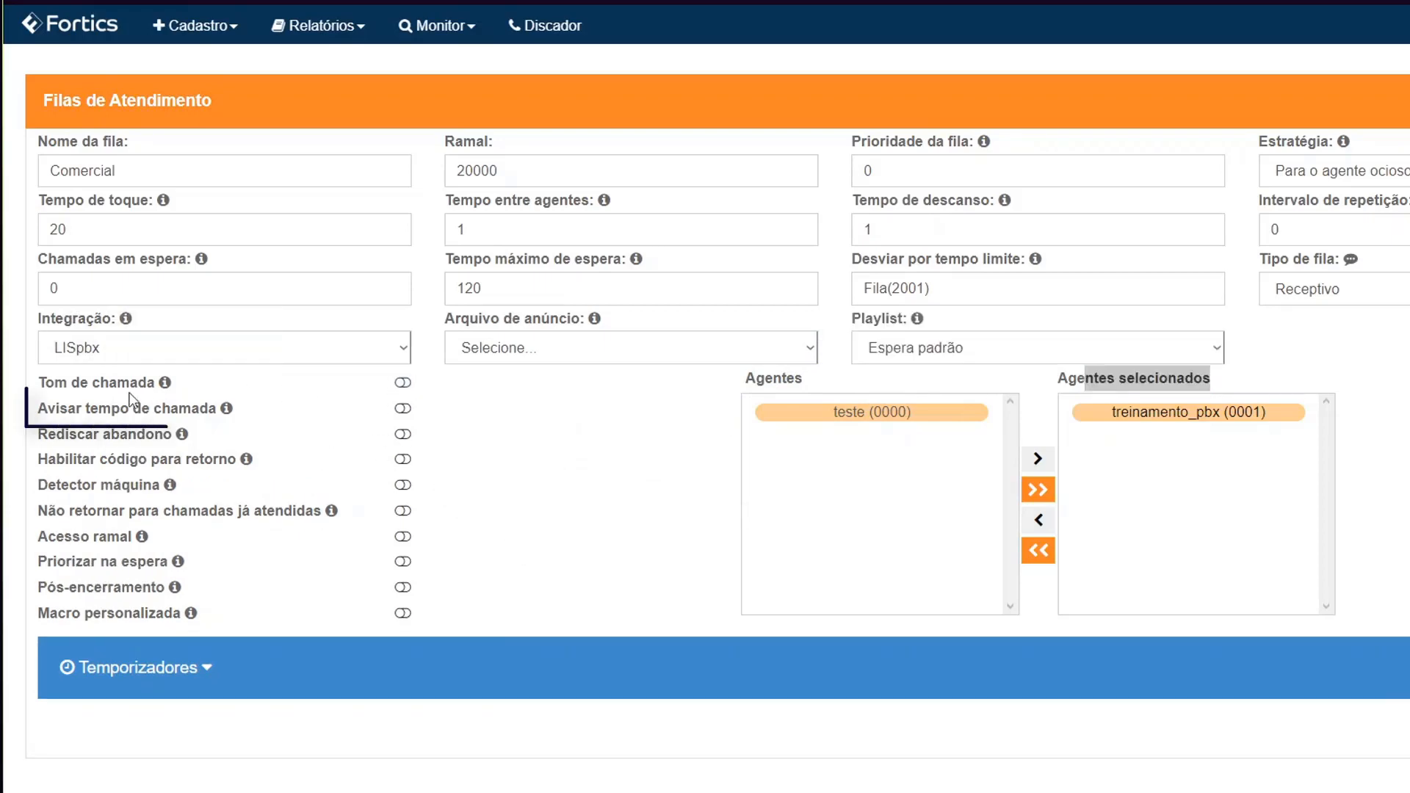
# Read the explanations of Avisar tempo de chamada and Rediscar abandono, and temporarily enable Rediscar abandono to inspect its extra fields
pyautogui.moveTo(235, 413)
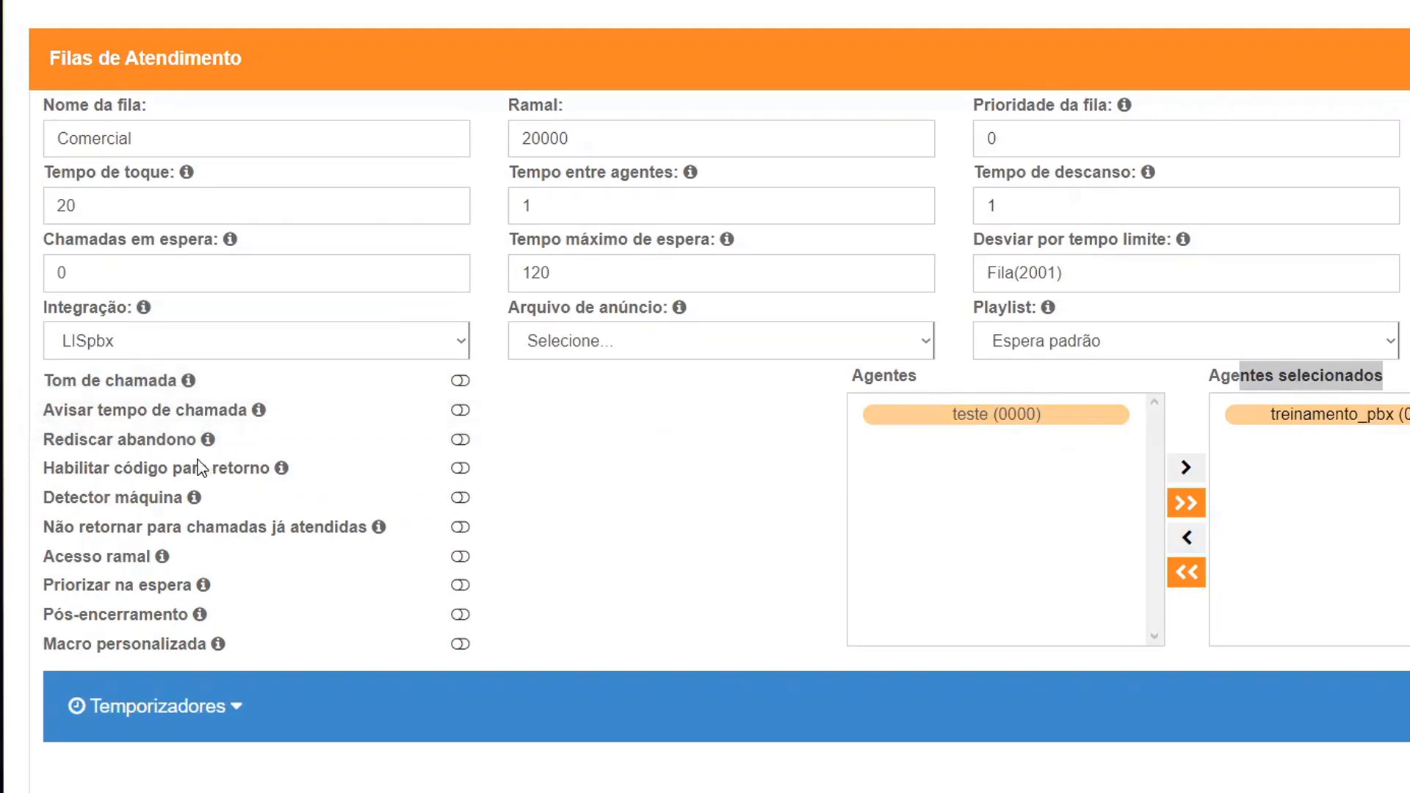
pyautogui.moveTo(207, 442)
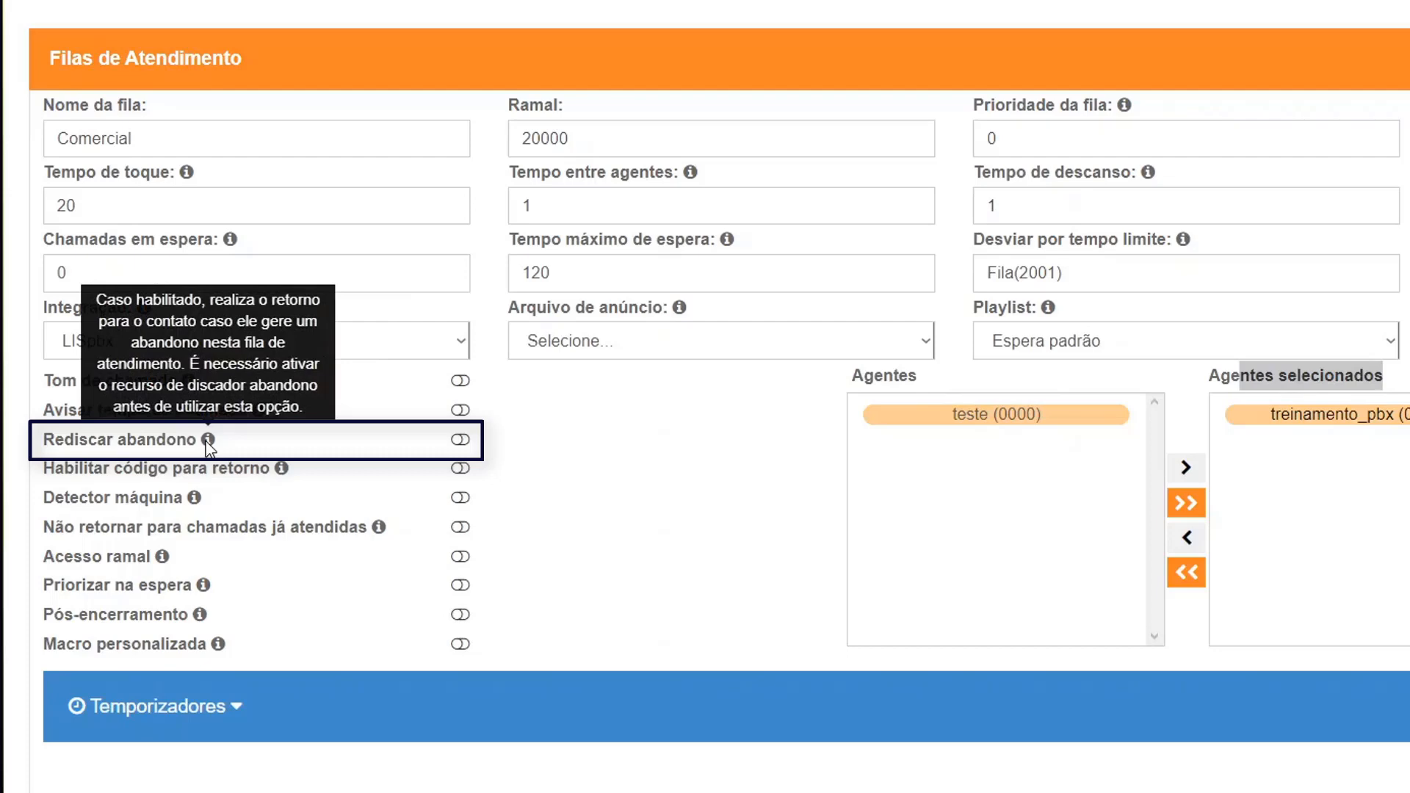
pyautogui.tripleClick(114, 441)
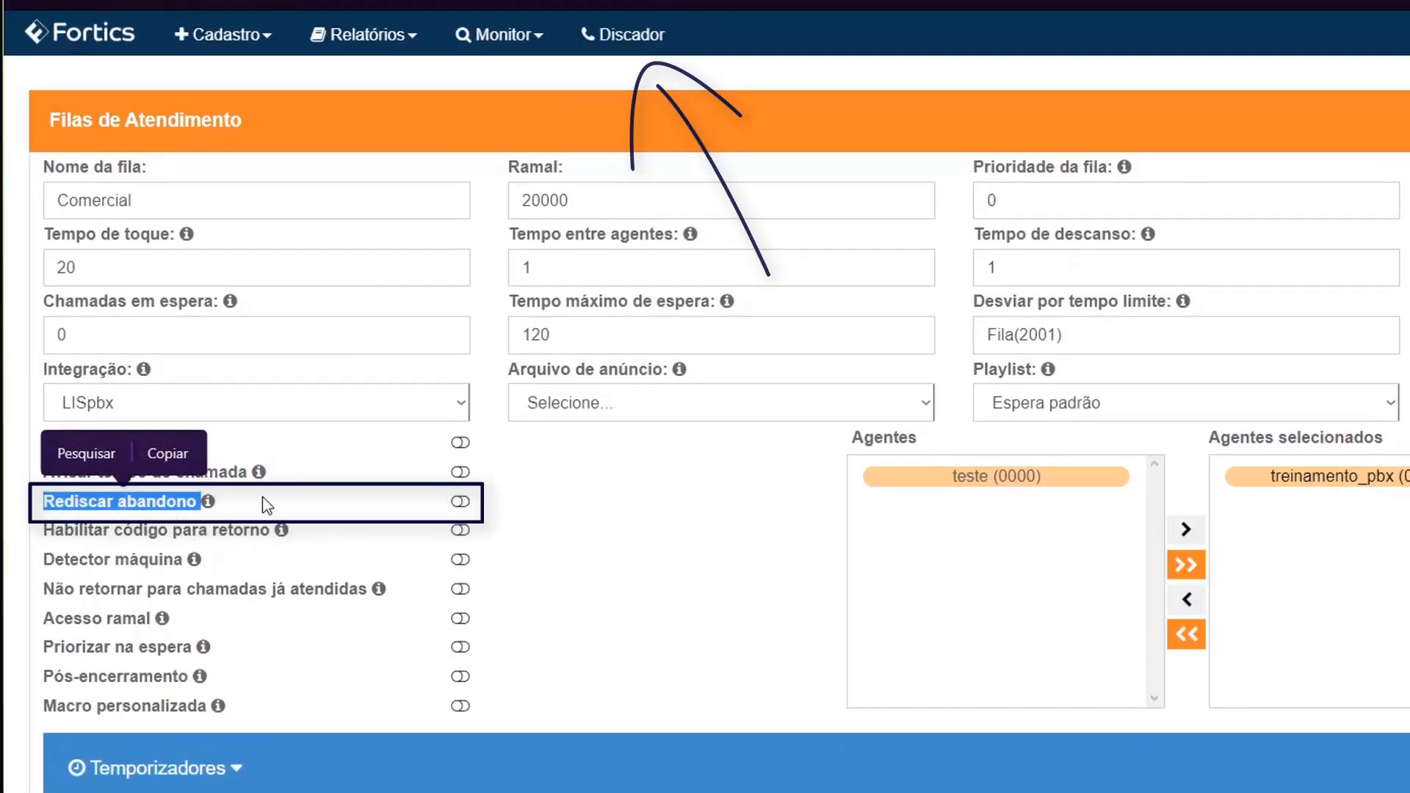
pyautogui.click(494, 514)
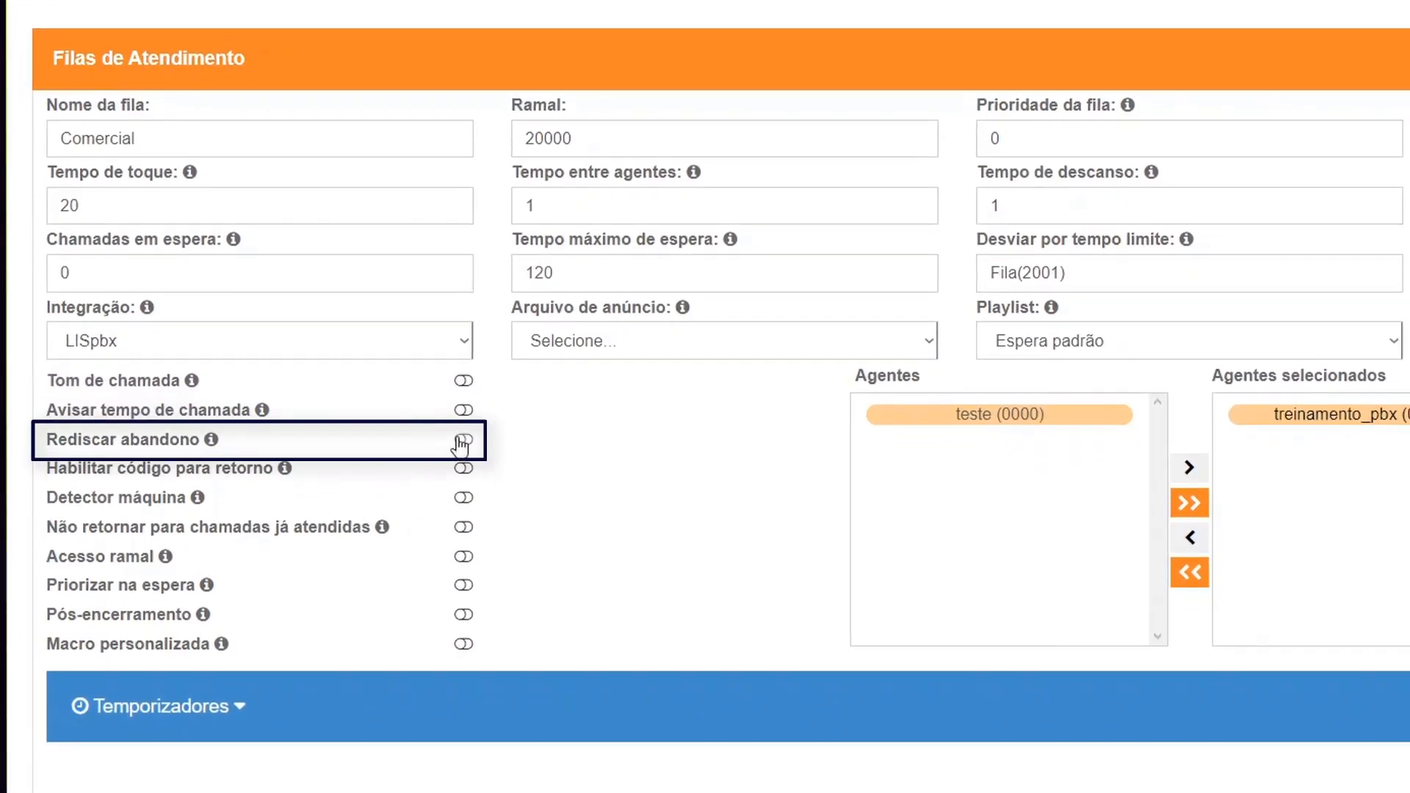
pyautogui.click(461, 442)
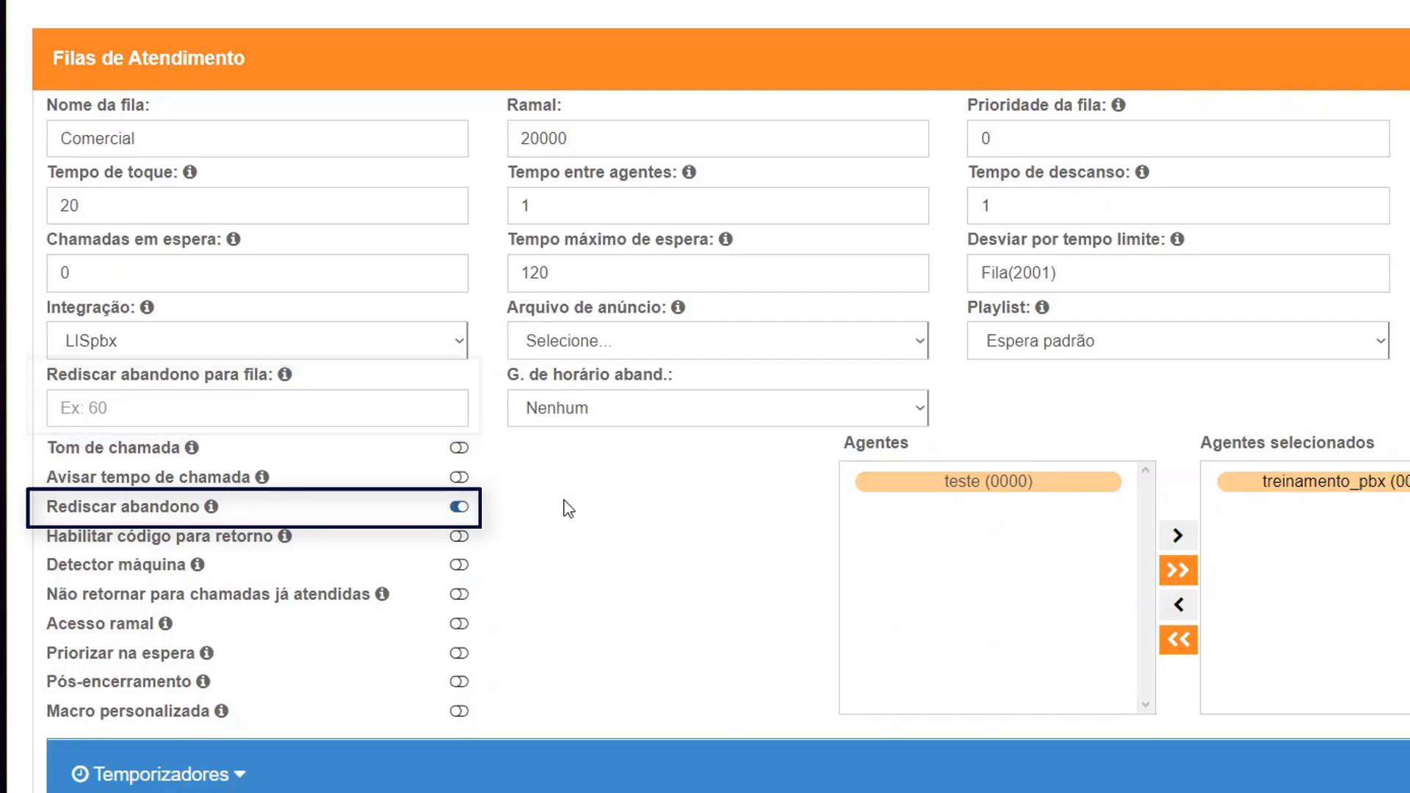
pyautogui.click(459, 508)
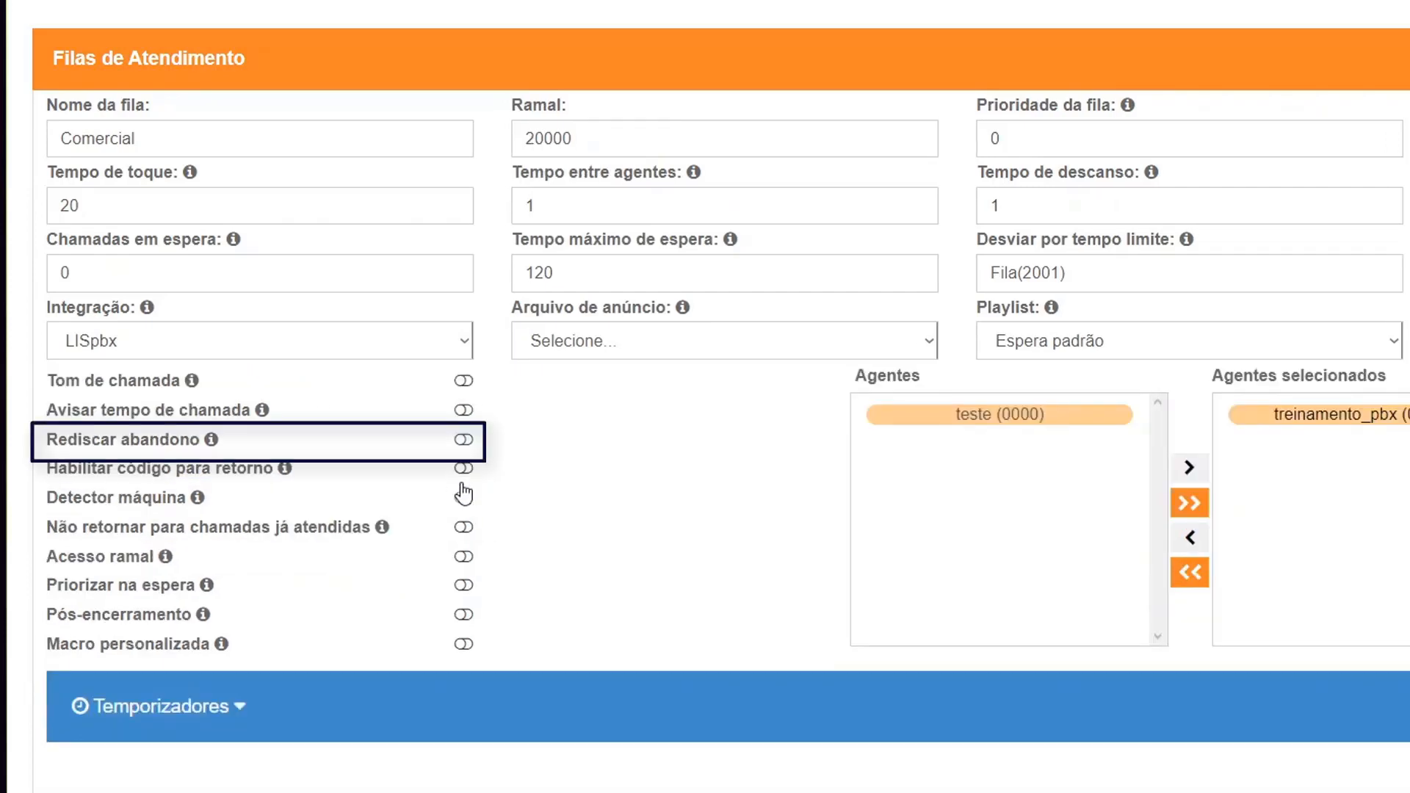
# Enable Rediscar abandono and set the queue for redialing abandoned calls to 2001
pyautogui.click(465, 441)
pyautogui.click(94, 354)
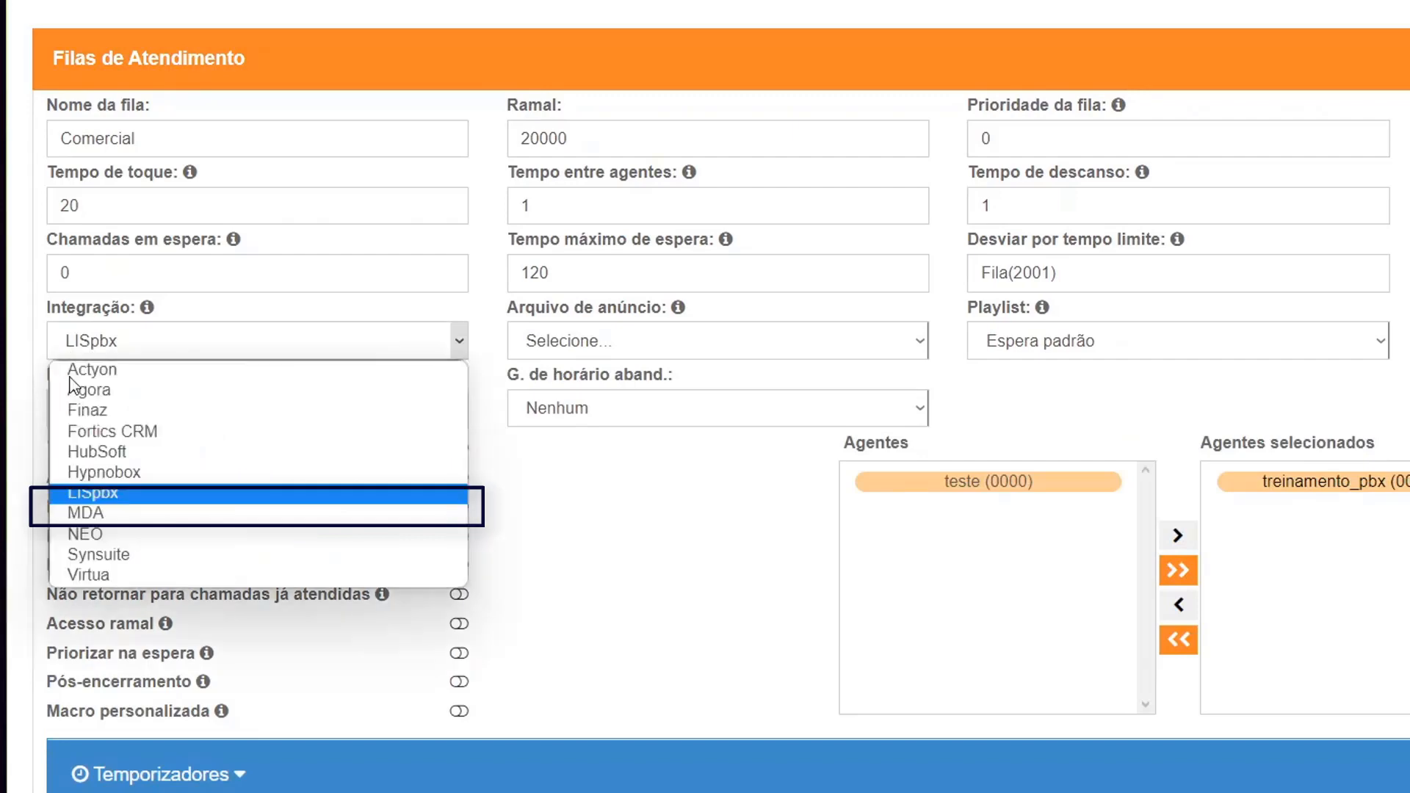
pyautogui.click(534, 491)
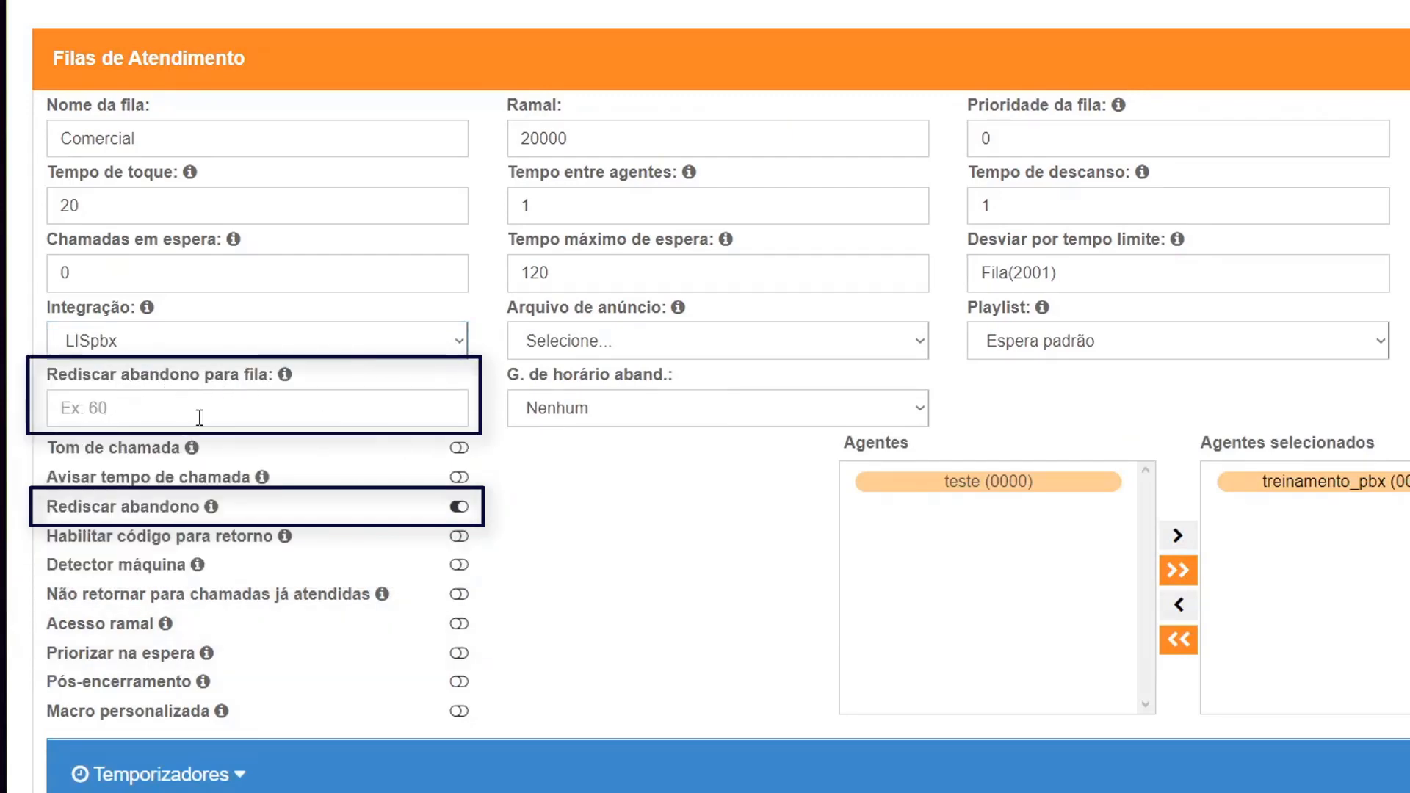
pyautogui.click(132, 412)
pyautogui.write('2001')
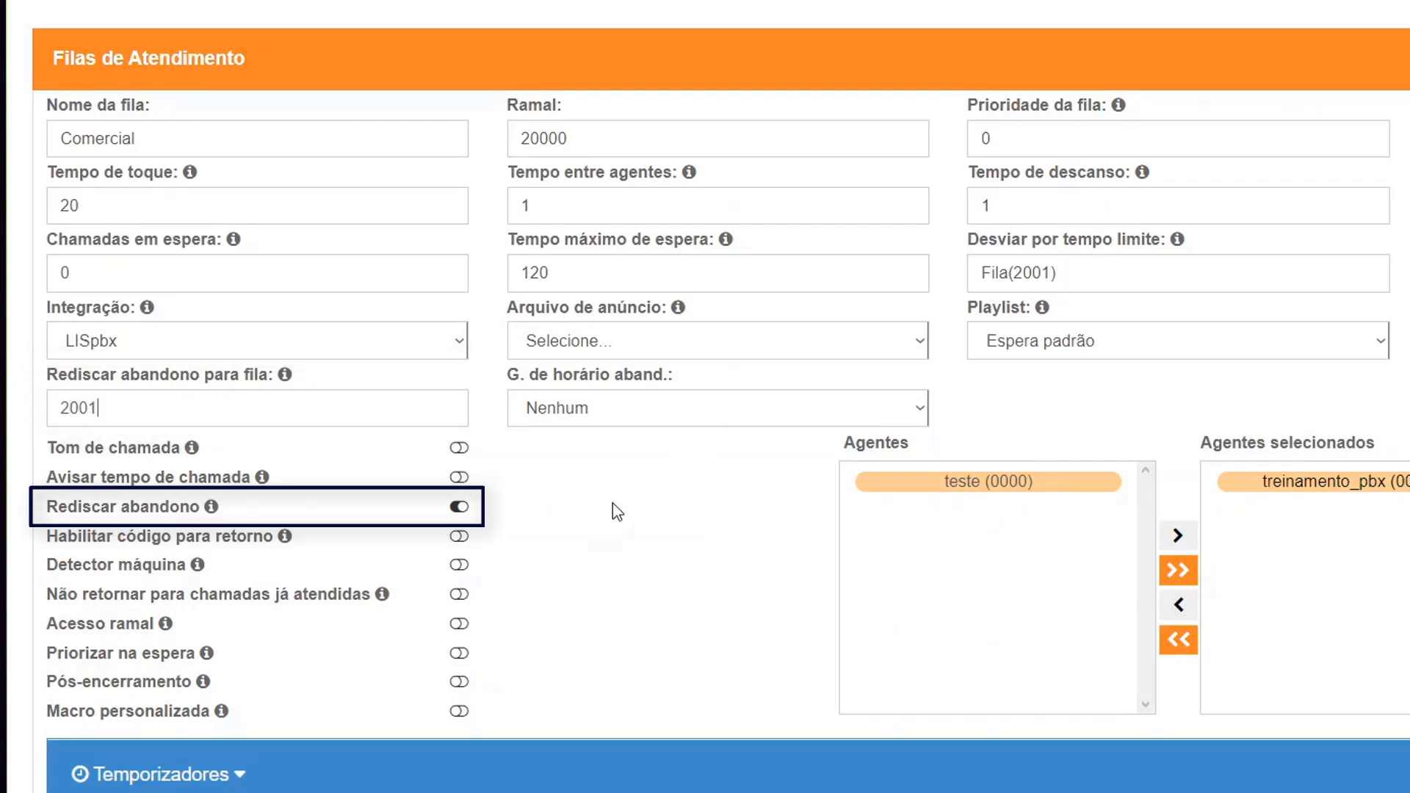
pyautogui.moveTo(526, 375); pyautogui.dragTo(645, 398)
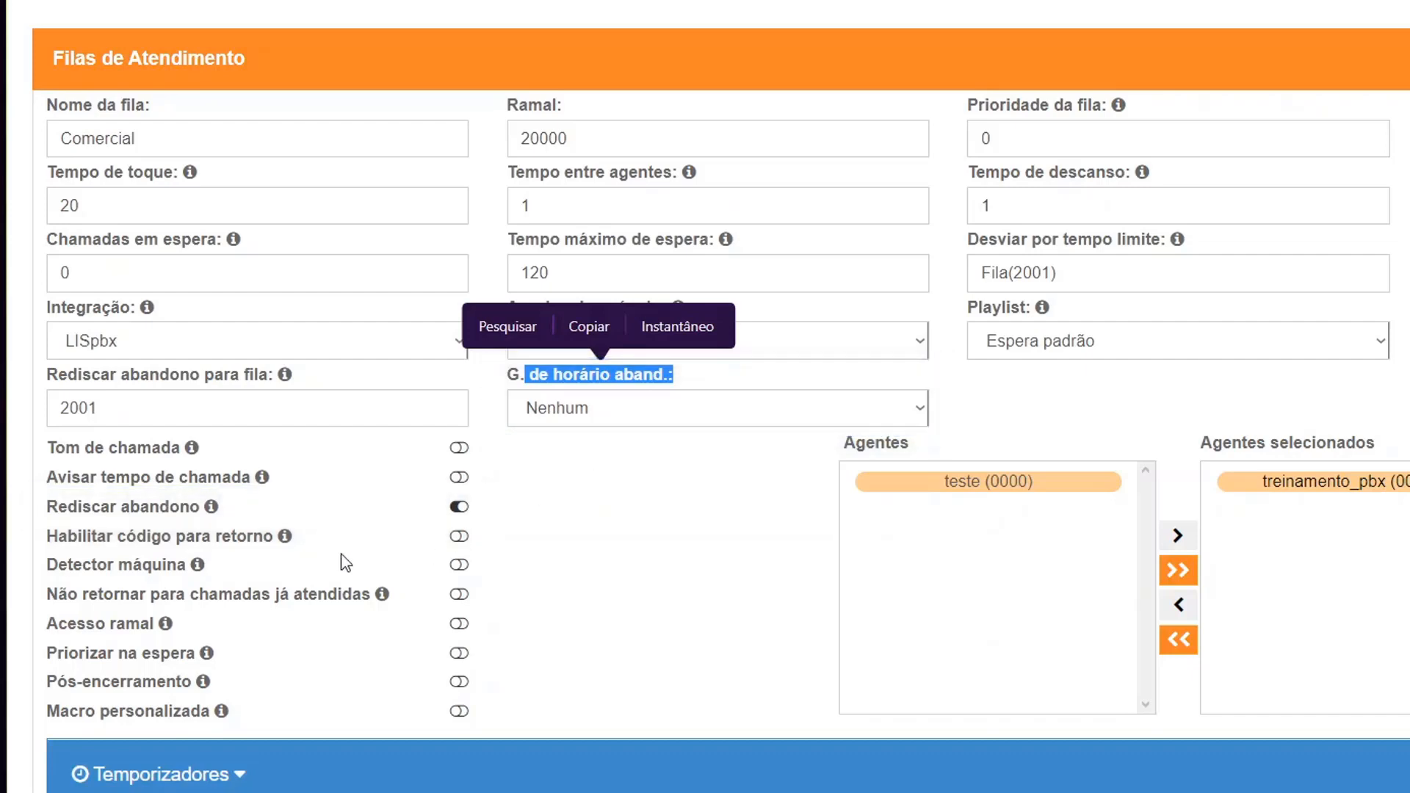
# Read the explanation of Habilitar código para retorno and enable the option
pyautogui.moveTo(283, 542)
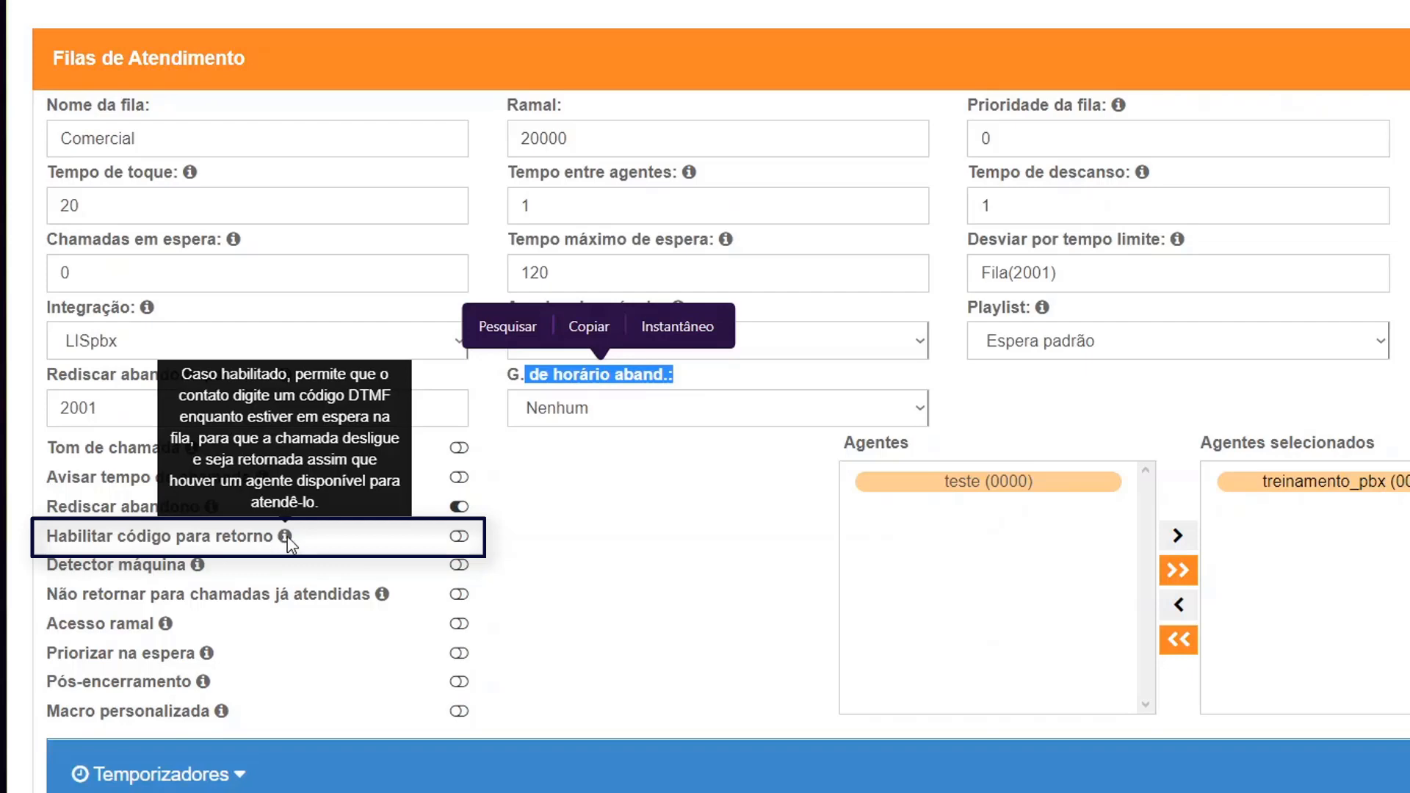
pyautogui.click(460, 537)
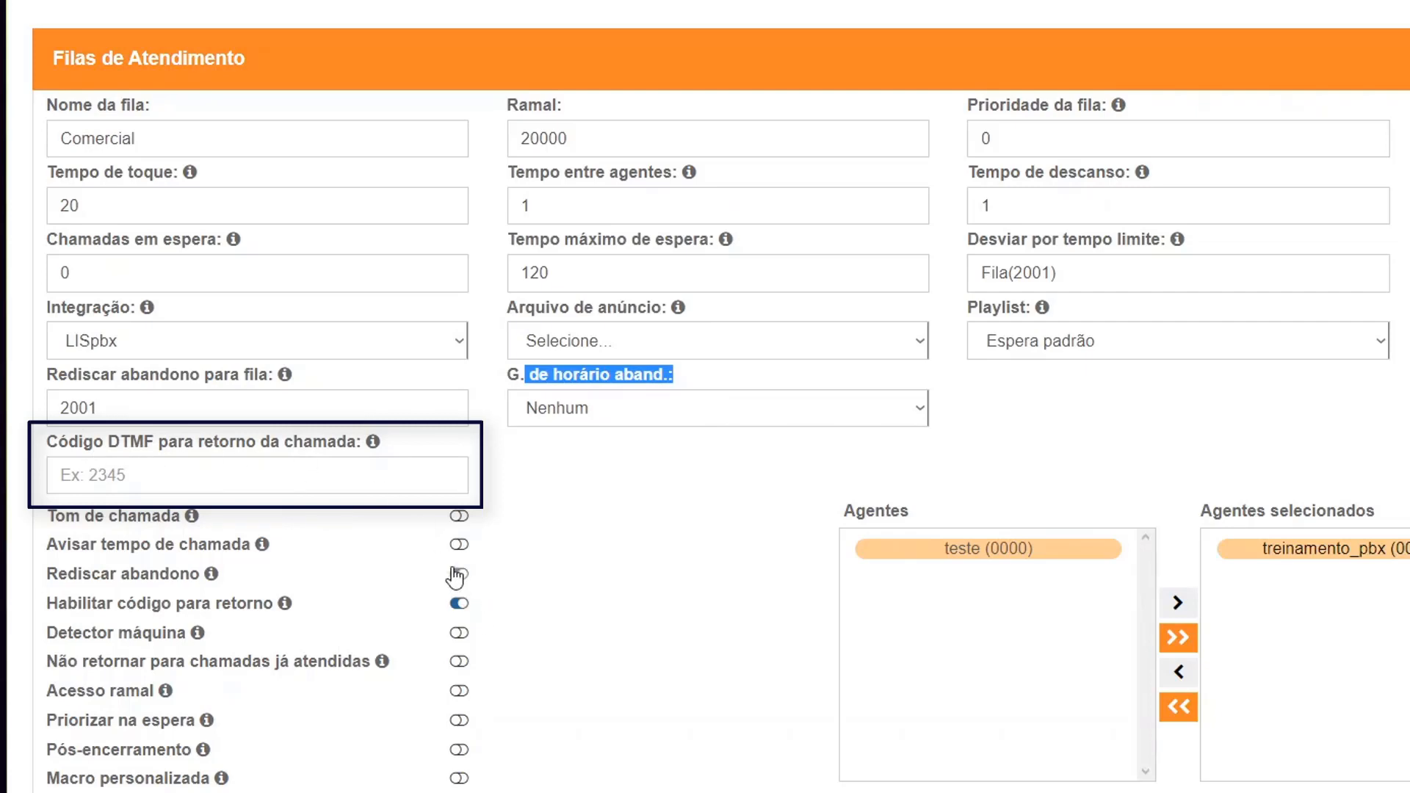
pyautogui.click(459, 599)
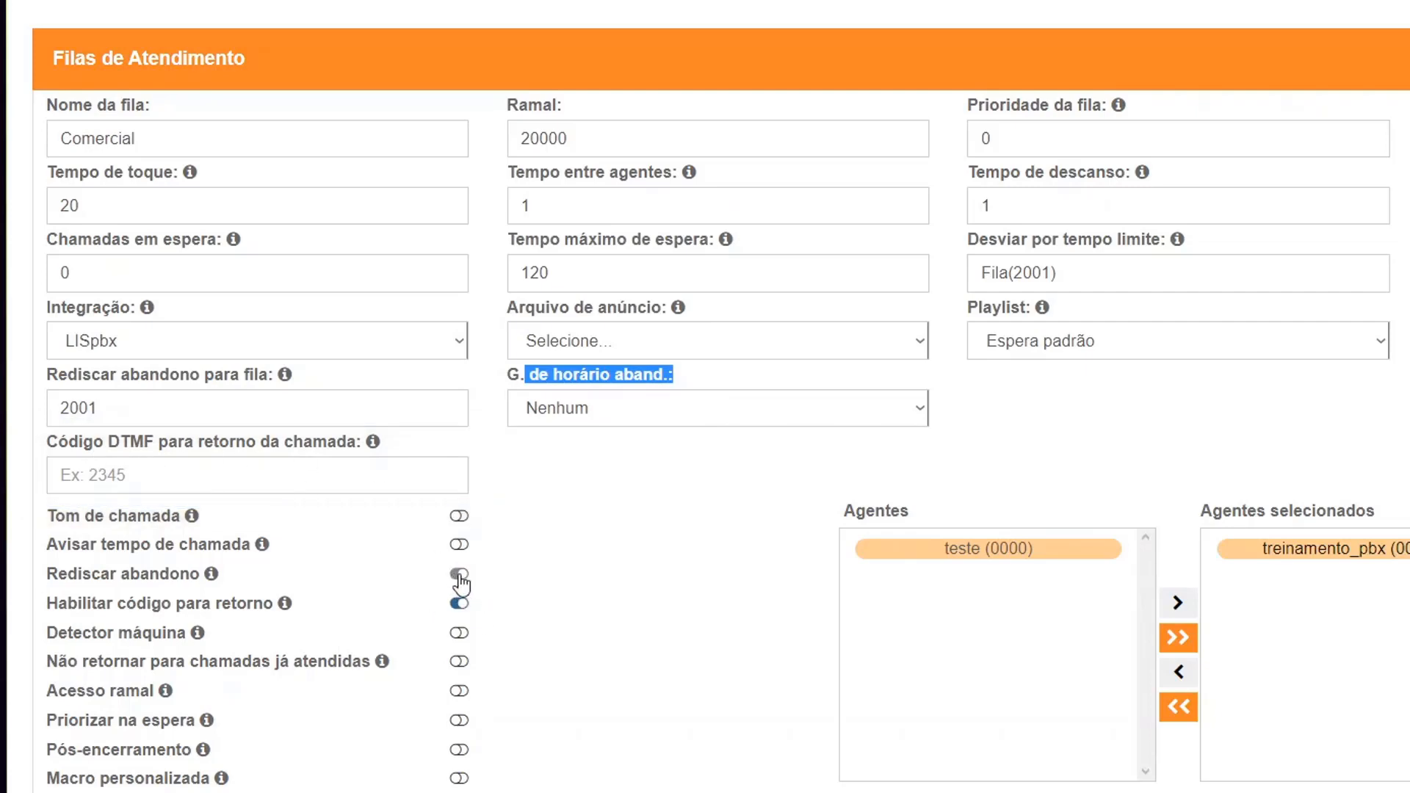
# Read the explanations of Detector máquina, Não retornar para chamadas já atendidas, Acesso ramal and Priorizar na espera
pyautogui.moveTo(200, 633)
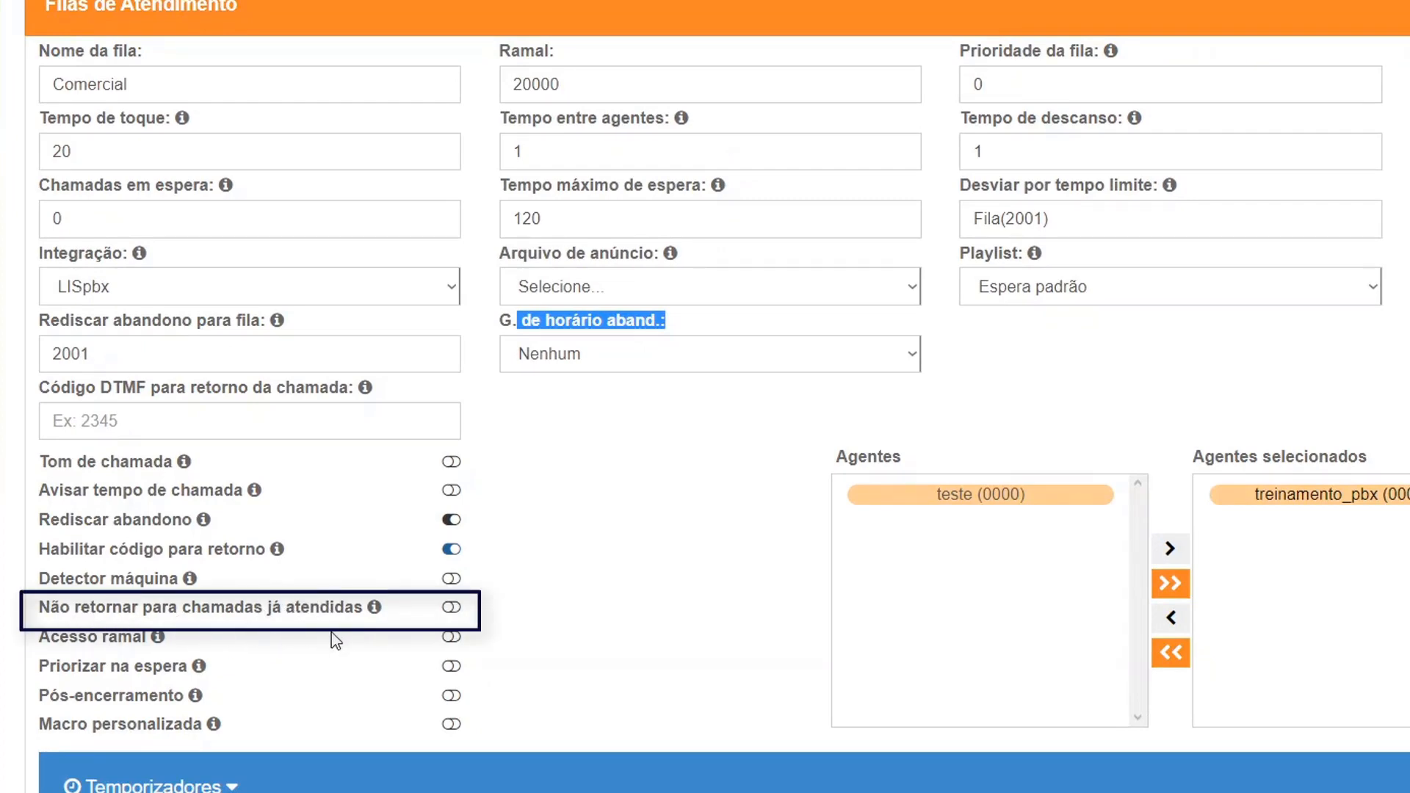
pyautogui.moveTo(376, 610)
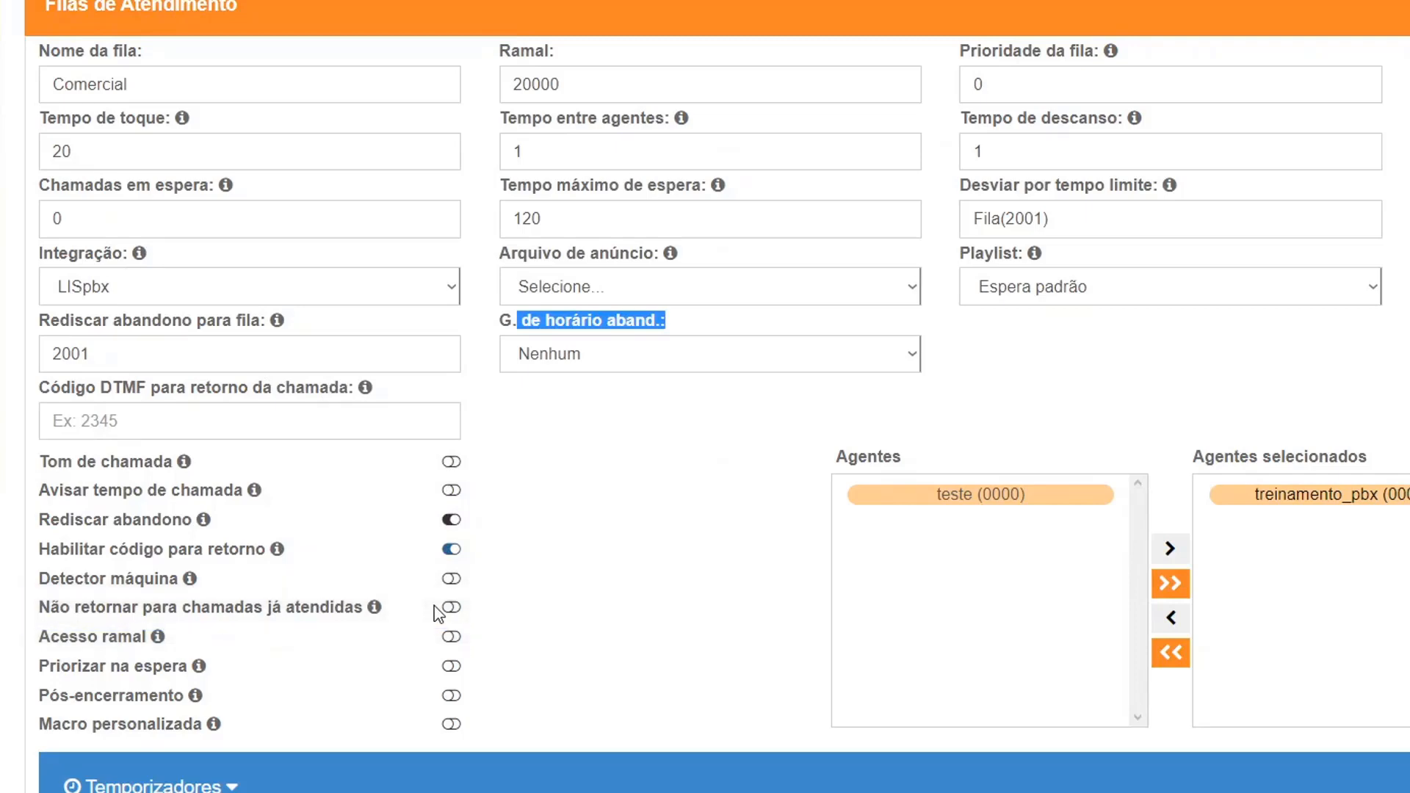
pyautogui.moveTo(158, 637)
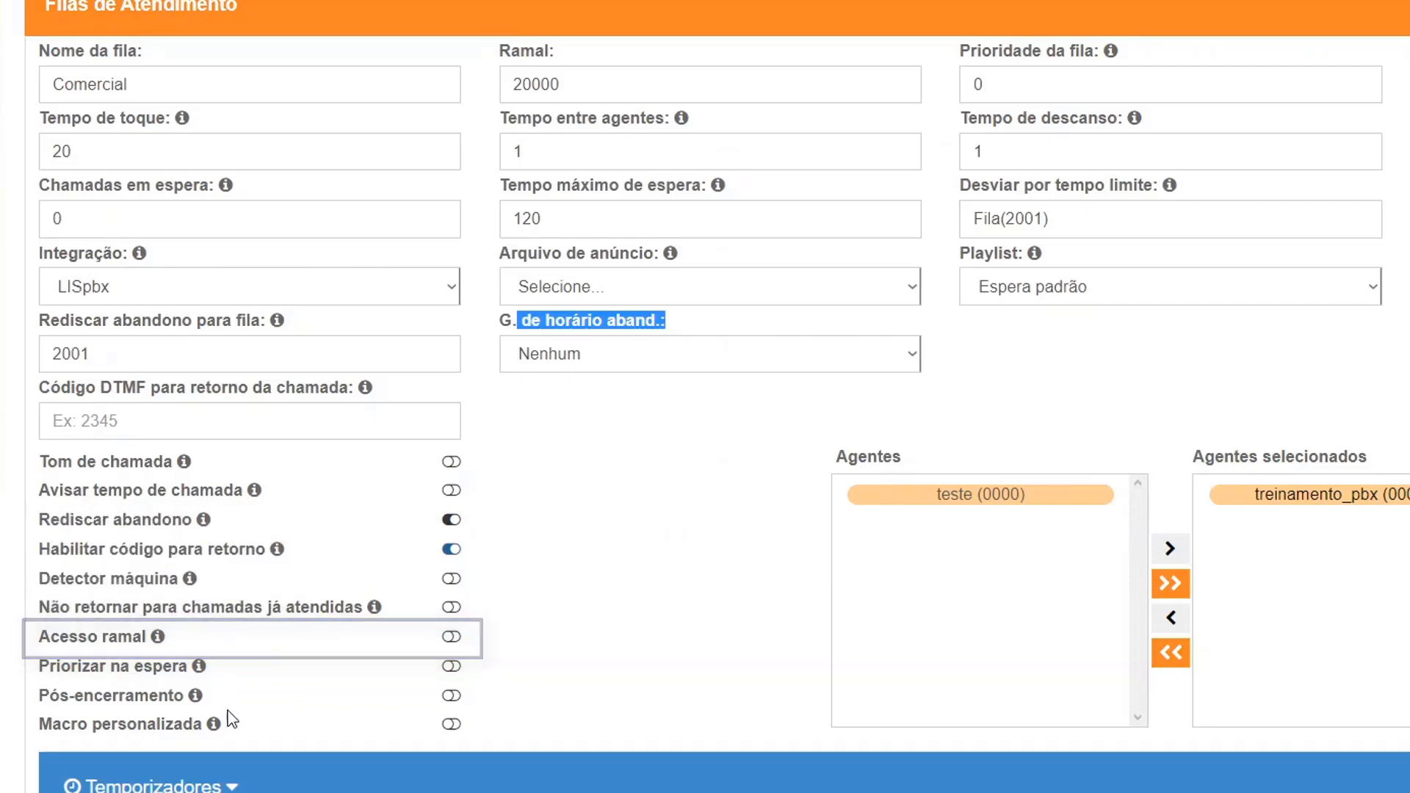
pyautogui.moveTo(200, 668)
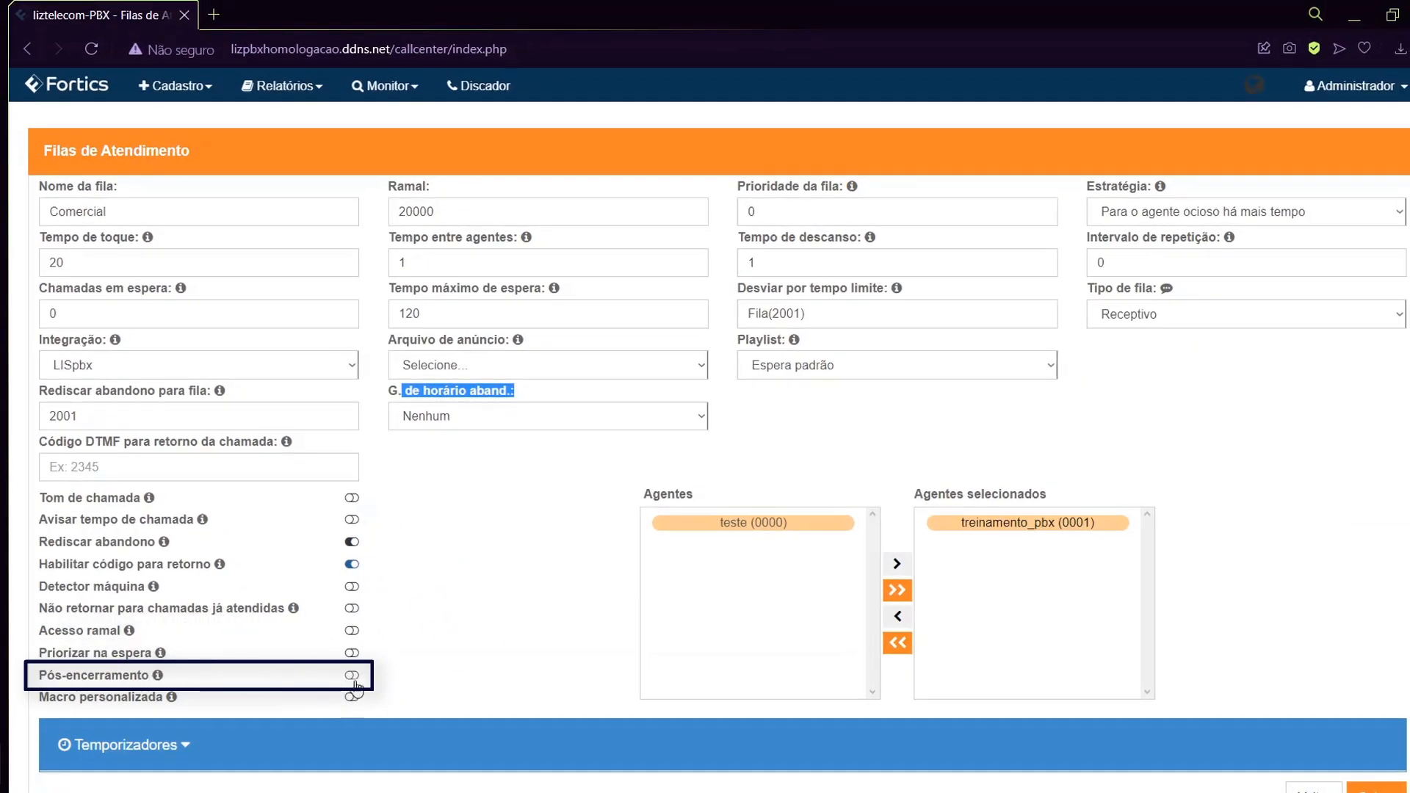
# Enable Pós-encerramento and go to its destination field, Destino pós-encerramento
pyautogui.click(354, 679)
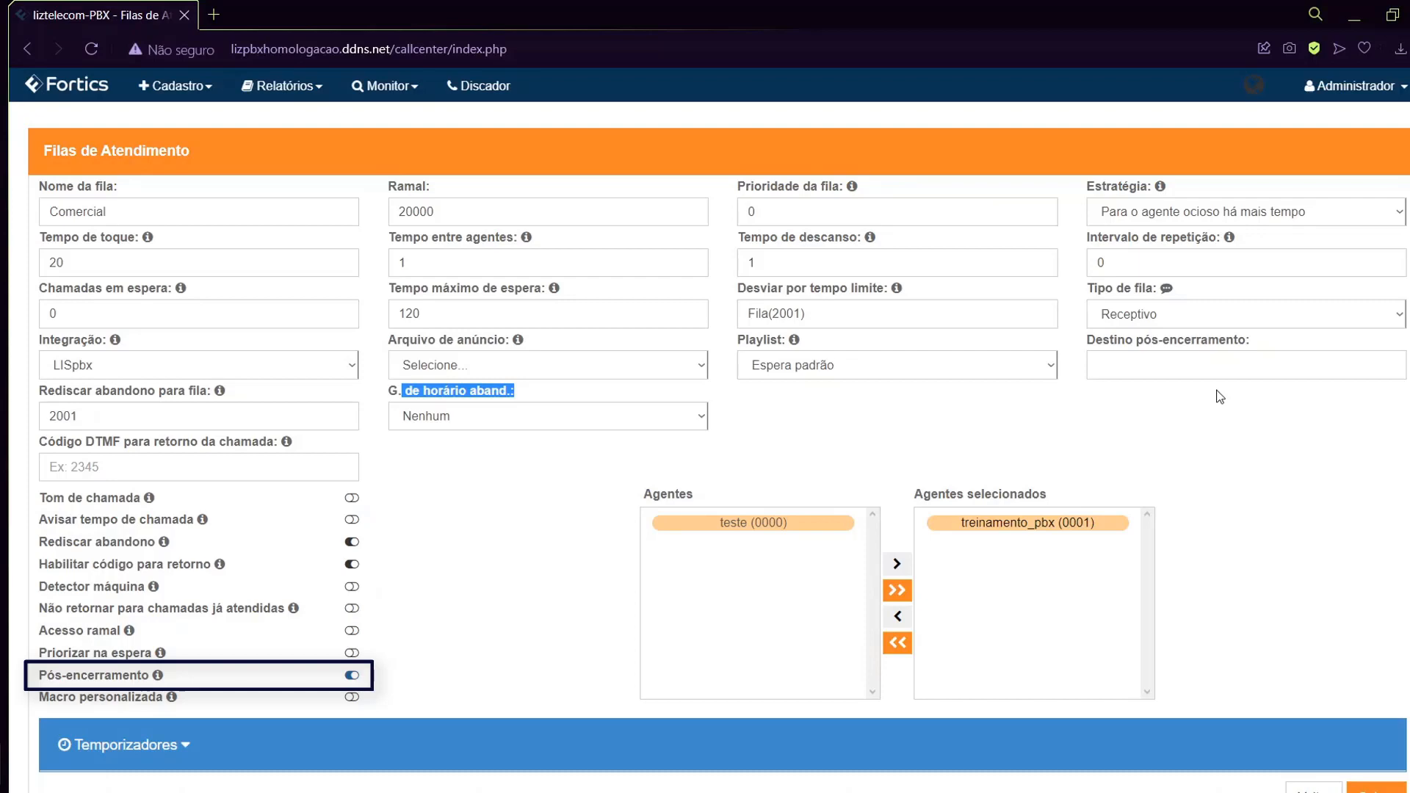
pyautogui.moveTo(1080, 350); pyautogui.dragTo(1158, 347)
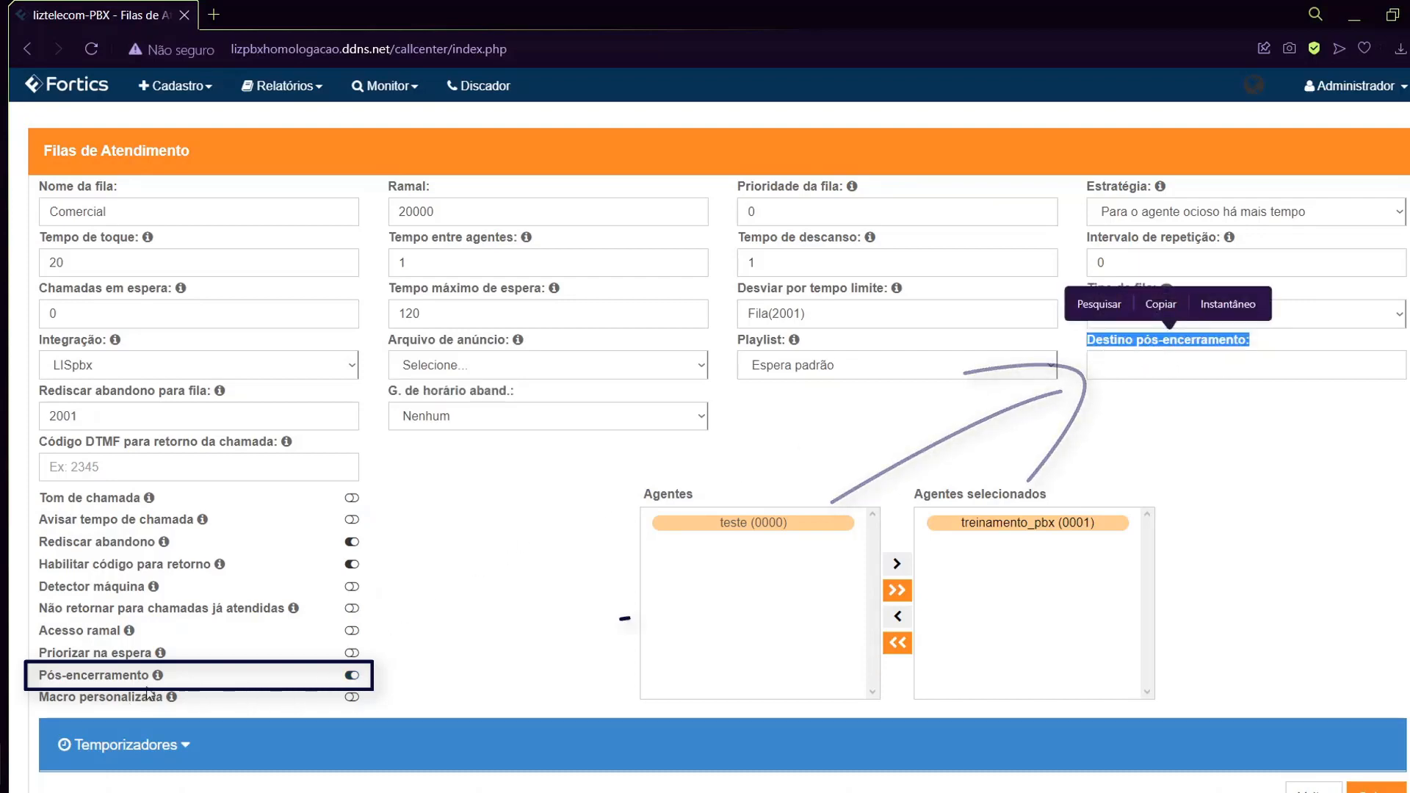
pyautogui.click(1138, 375)
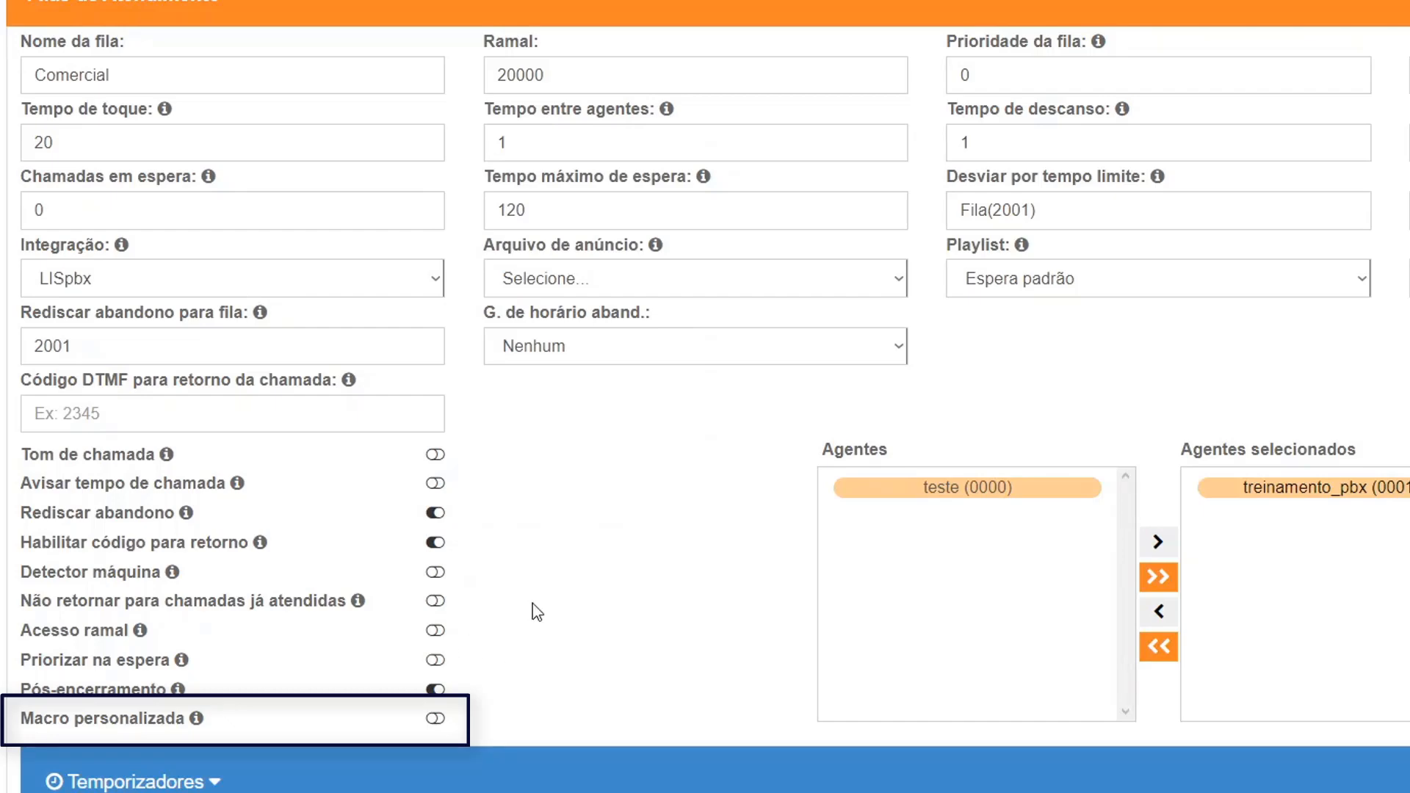
pyautogui.scroll(-1, 584, 612)
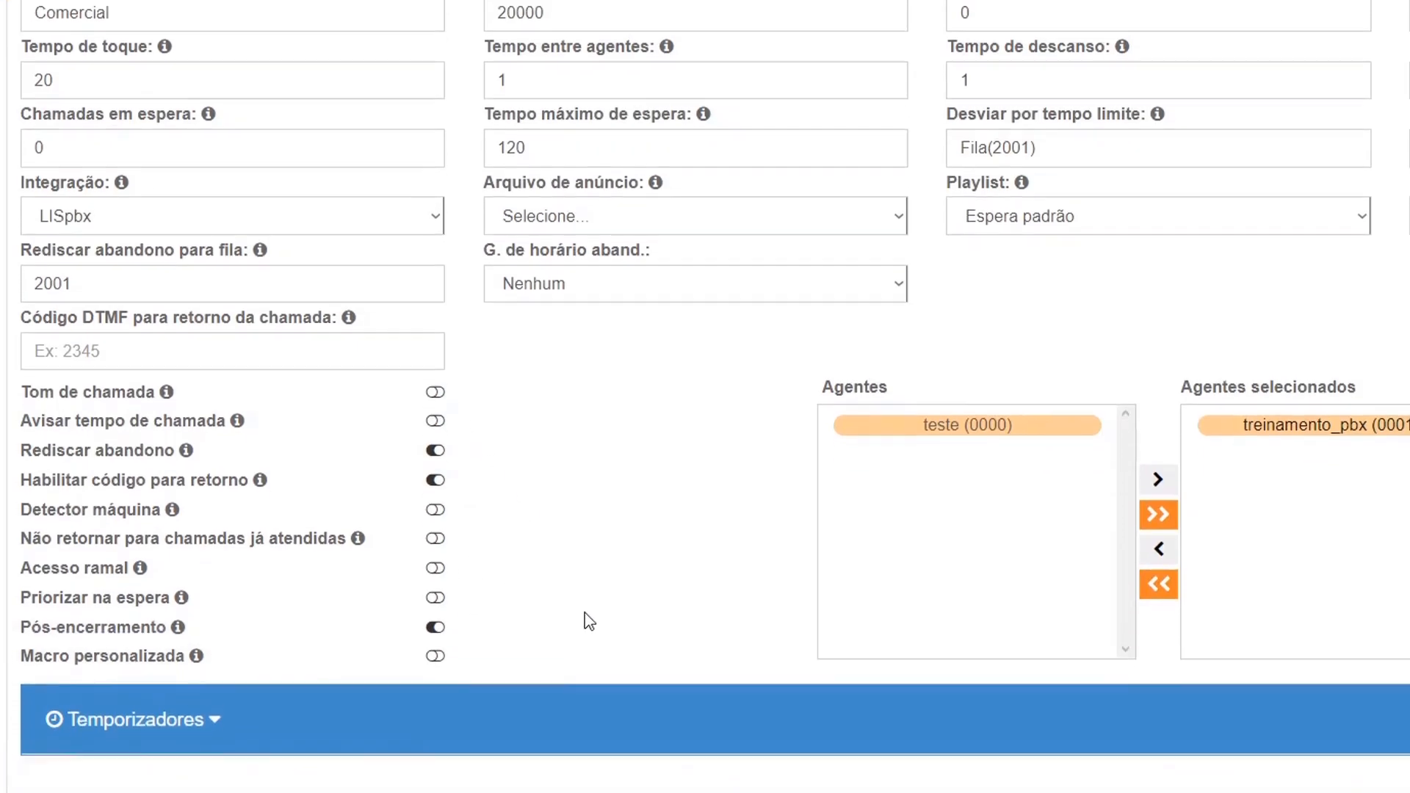
pyautogui.scroll(1, 585, 612)
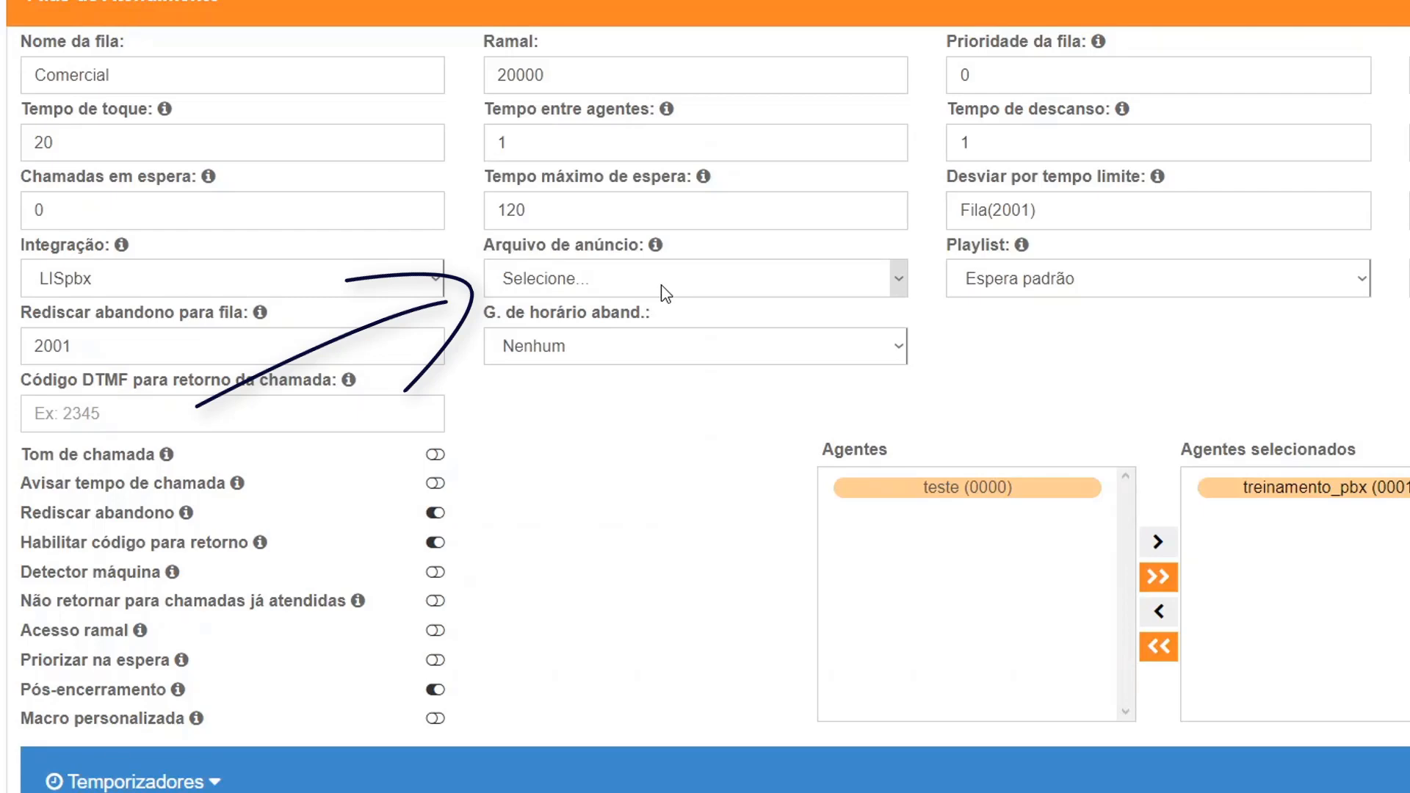
pyautogui.scroll(-1, 664, 292)
pyautogui.scroll(1, 687, 309)
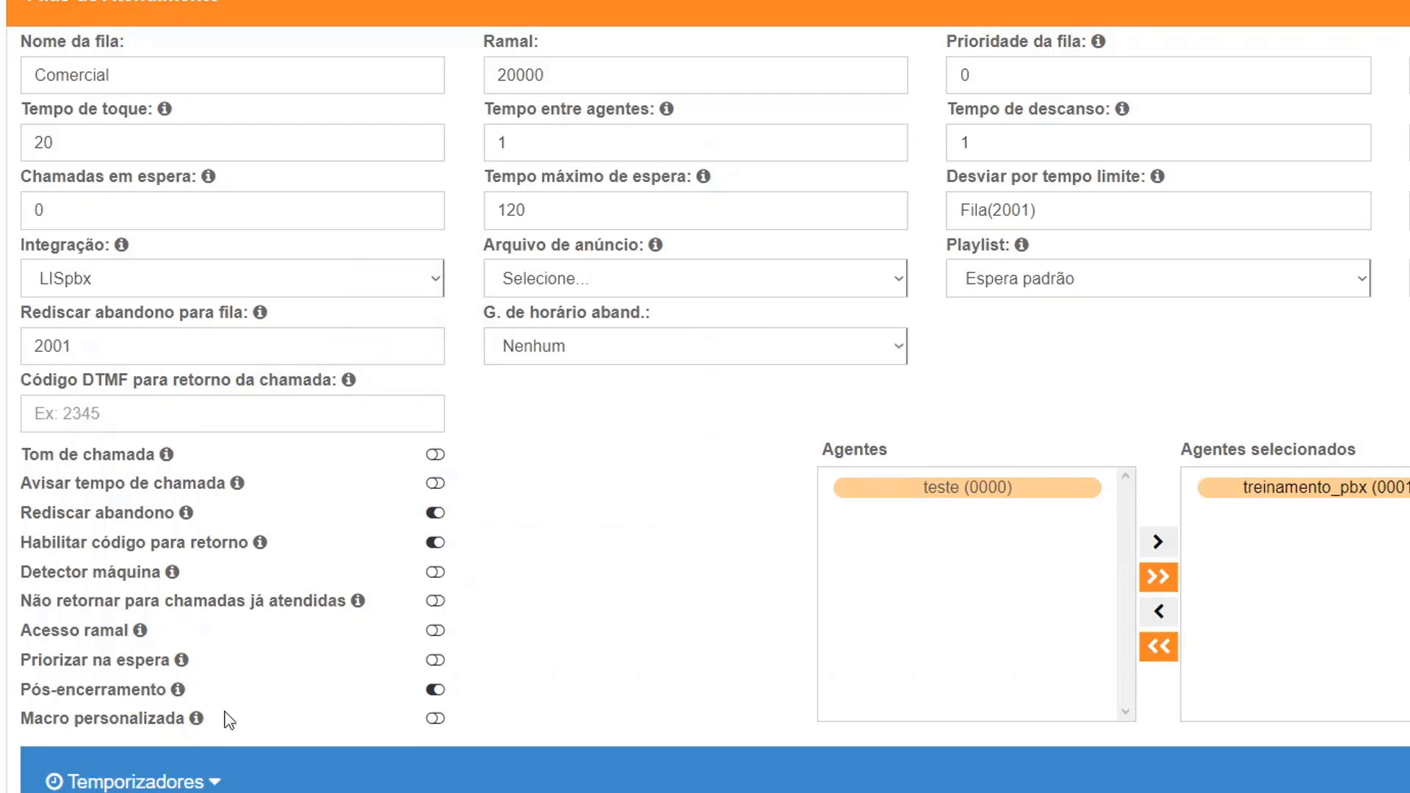
pyautogui.scroll(-1, 207, 774)
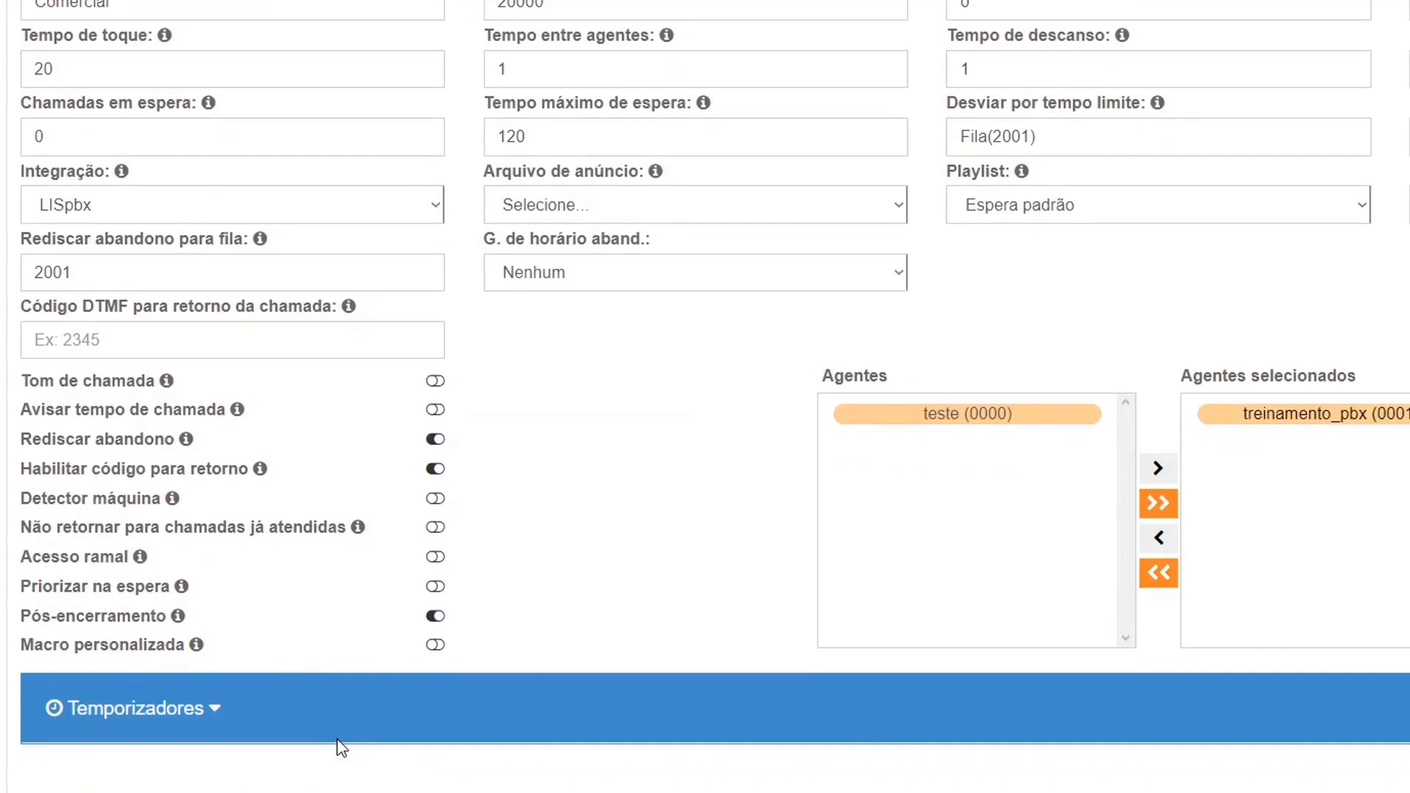
# Expand the Temporizadores section of the queue form and examine its Meta nível de serviço setting
pyautogui.click(243, 720)
pyautogui.scroll(-1, 561, 694)
pyautogui.scroll(1, 560, 688)
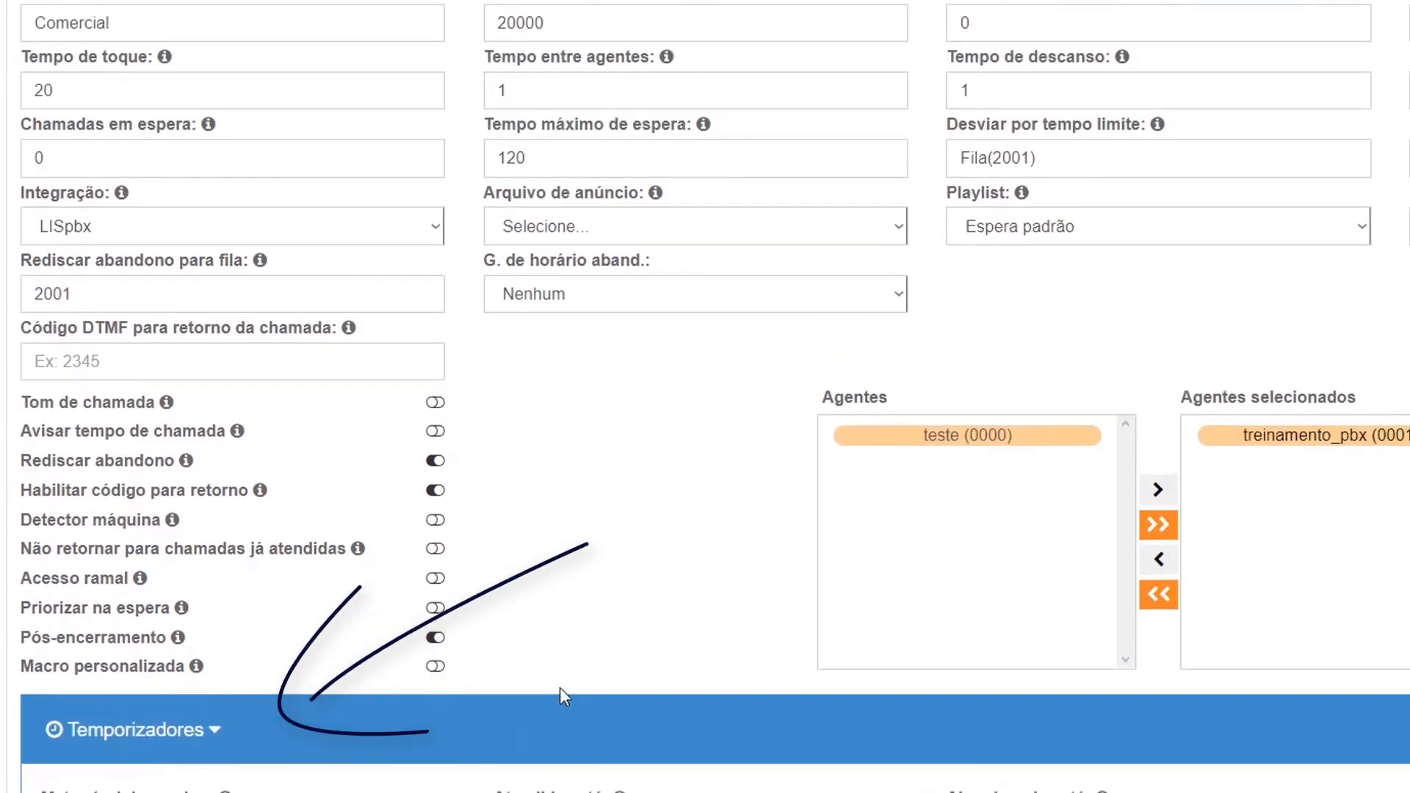
pyautogui.scroll(-2, 559, 688)
pyautogui.moveTo(221, 682)
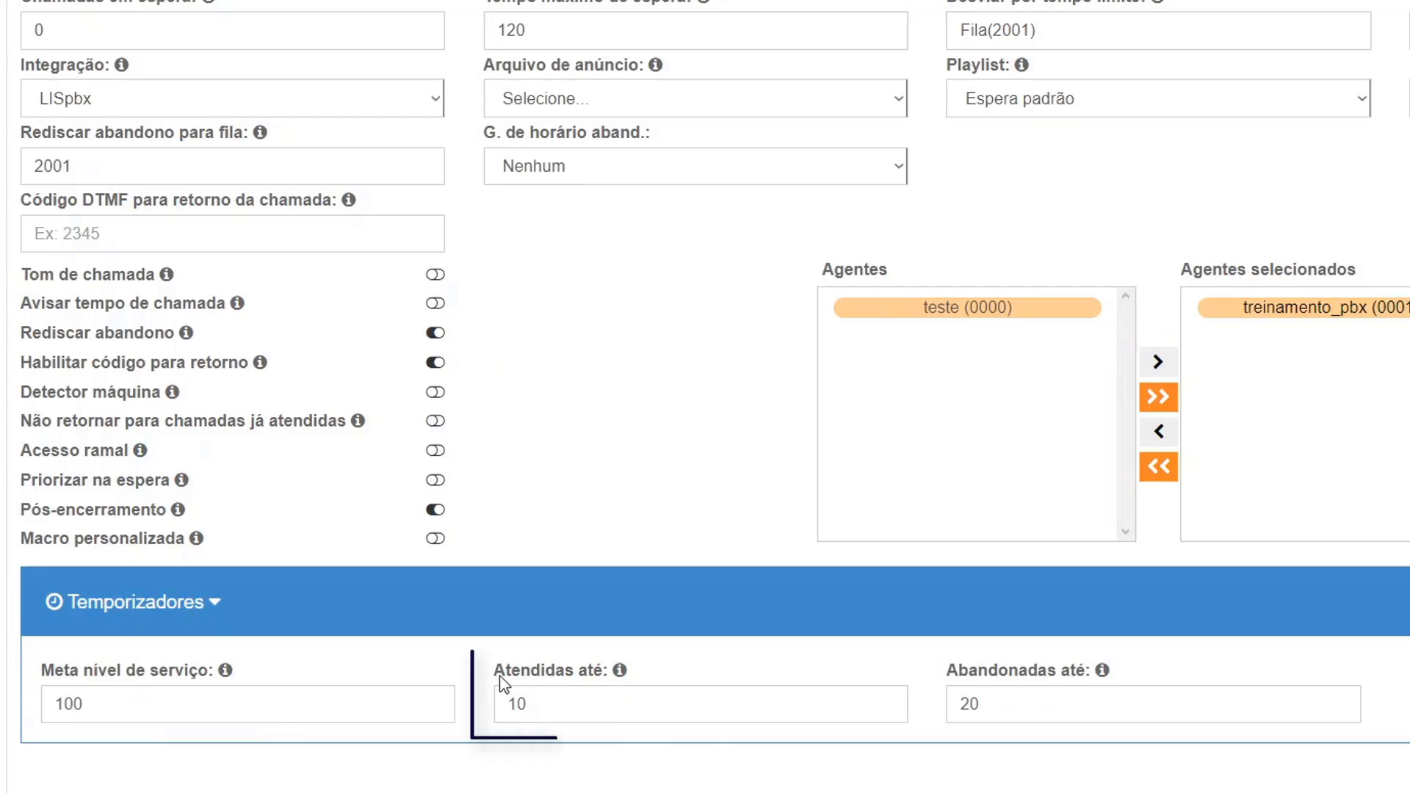
# Examine the Atendidas até and Abandonadas até timers, and look over the whole Comercial queue form once more
pyautogui.moveTo(498, 670); pyautogui.dragTo(580, 694)
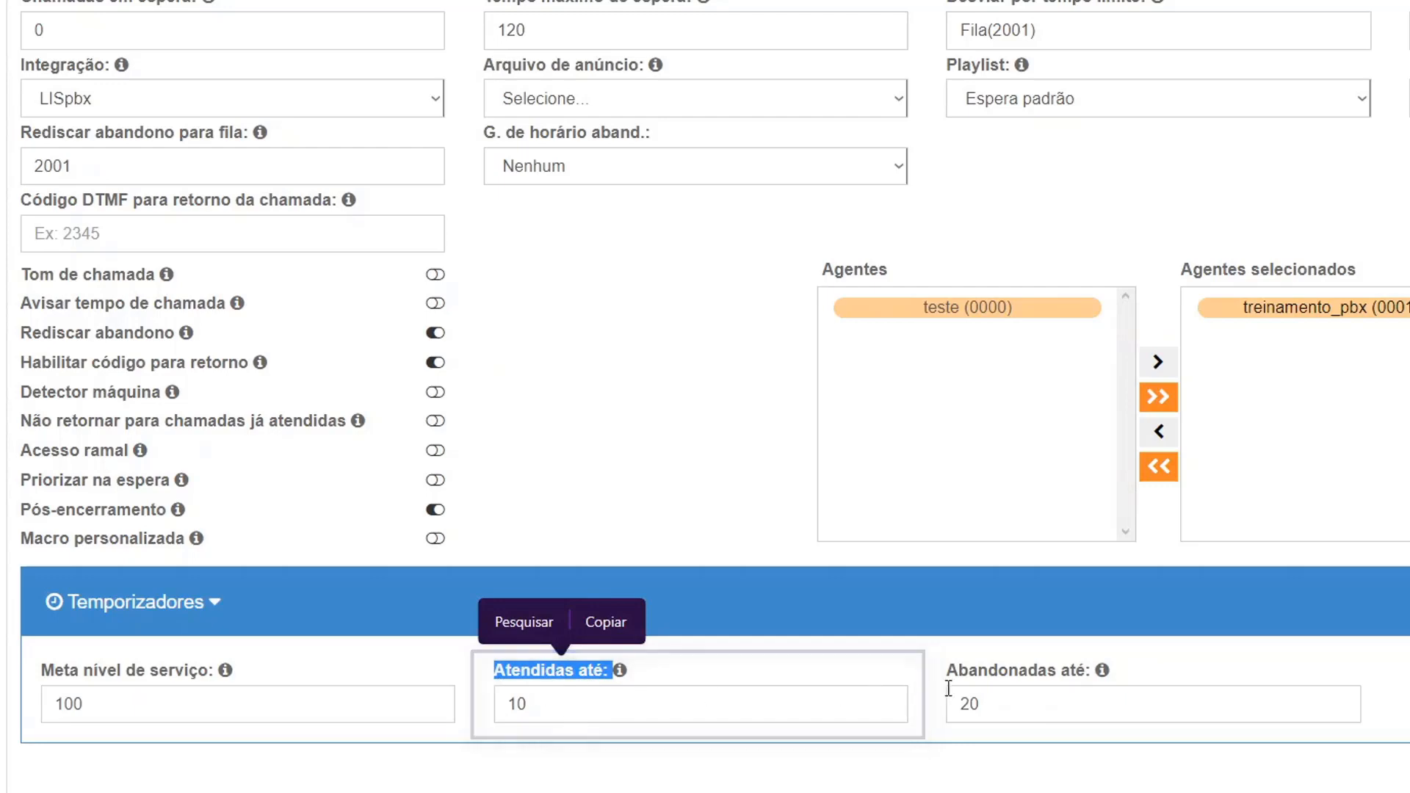
pyautogui.moveTo(966, 671); pyautogui.dragTo(1095, 671)
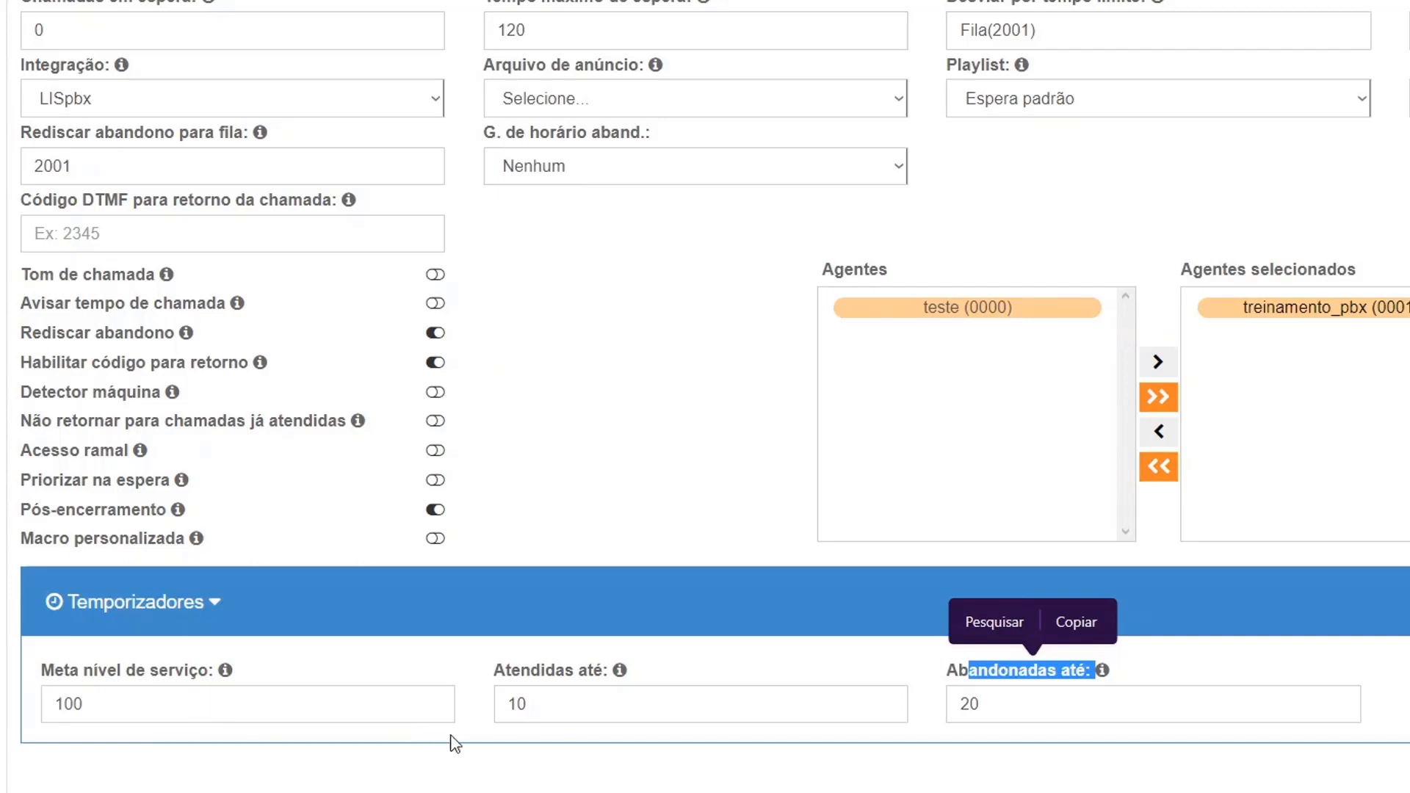
pyautogui.click(726, 630)
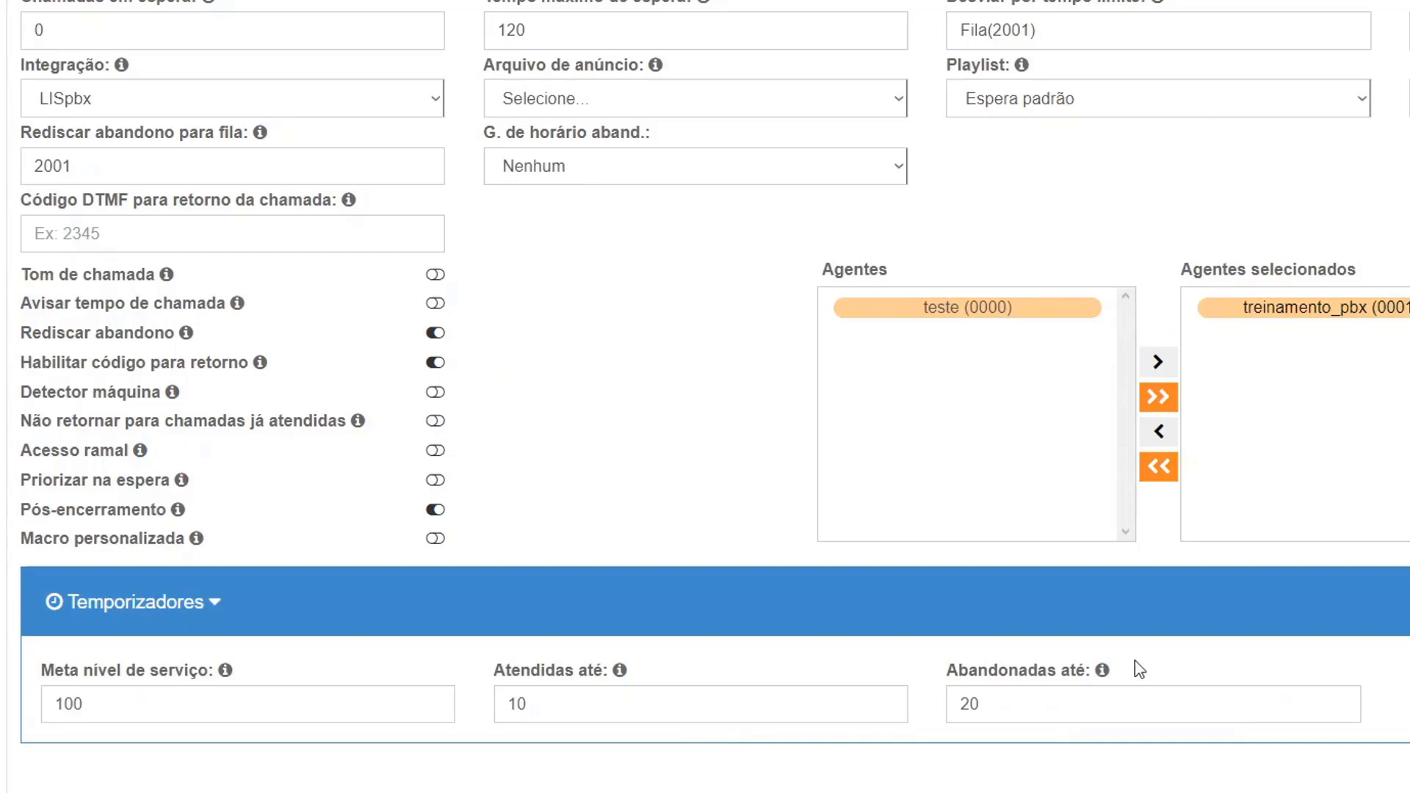
pyautogui.scroll(2, 1175, 605)
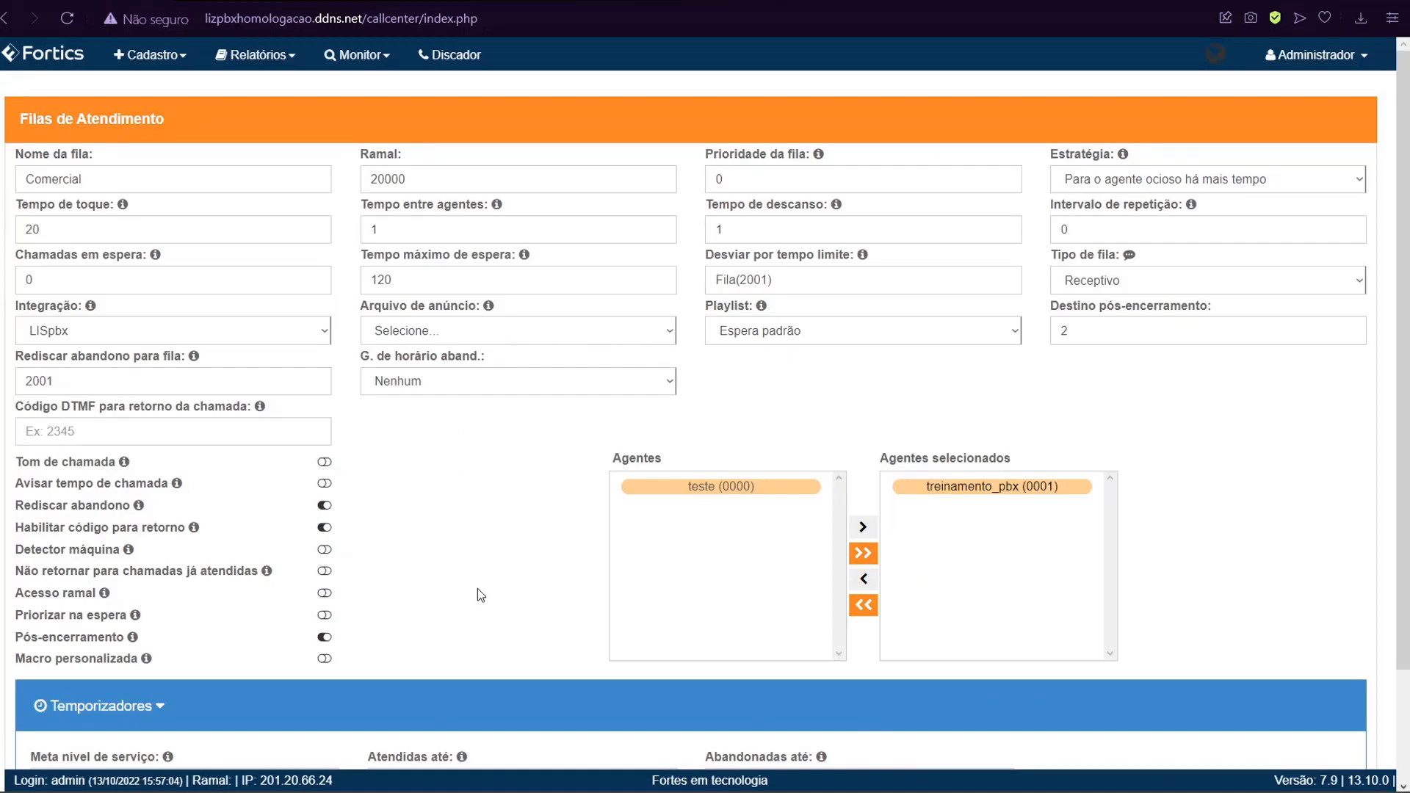
pyautogui.scroll(-2, 477, 588)
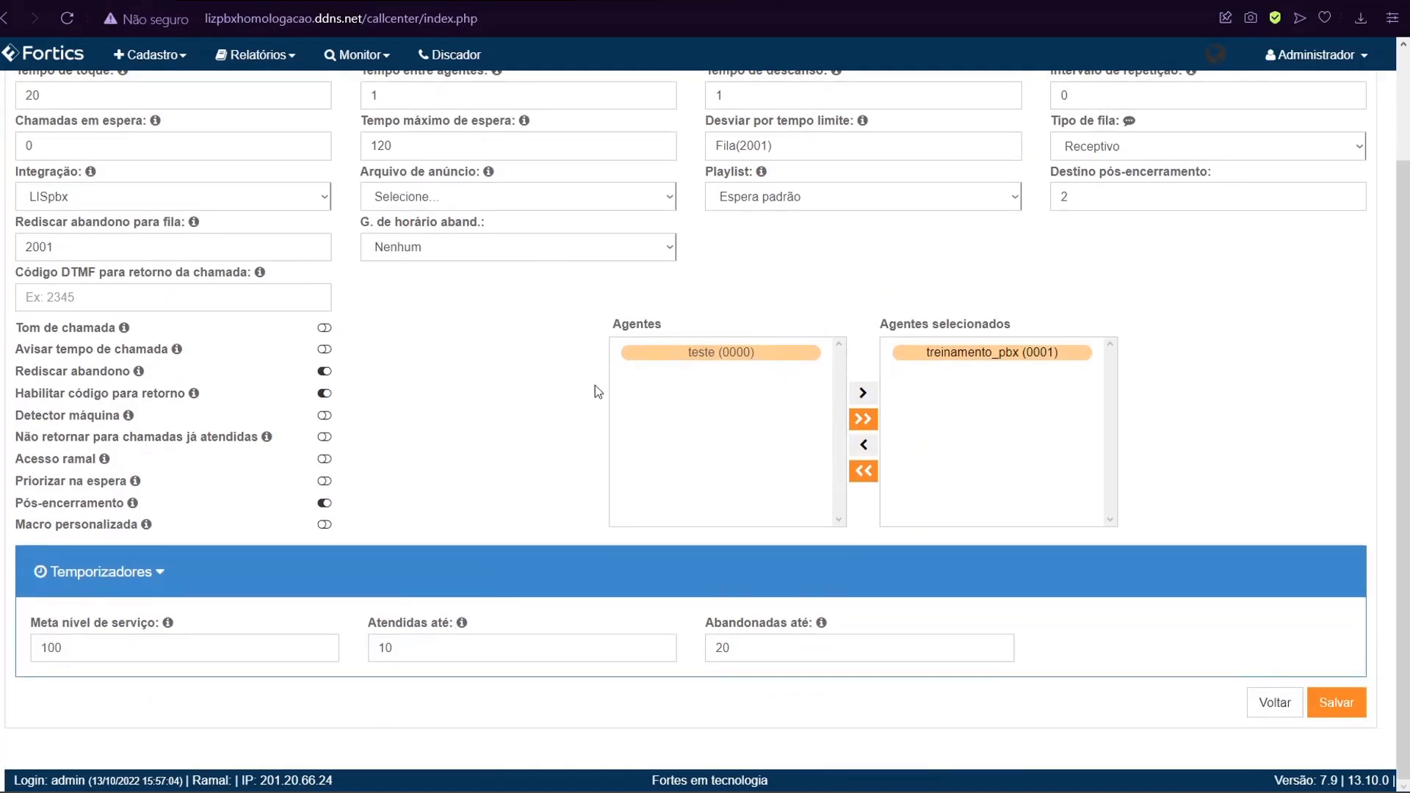